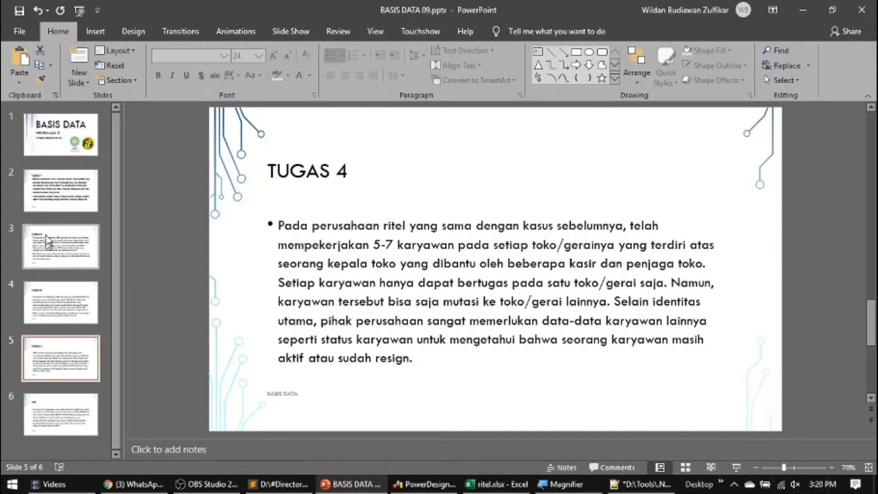
Step: Review the assignment slides from TUGAS 1 through TUGAS 4
{"action": "left_click", "coordinate": [46, 195]}
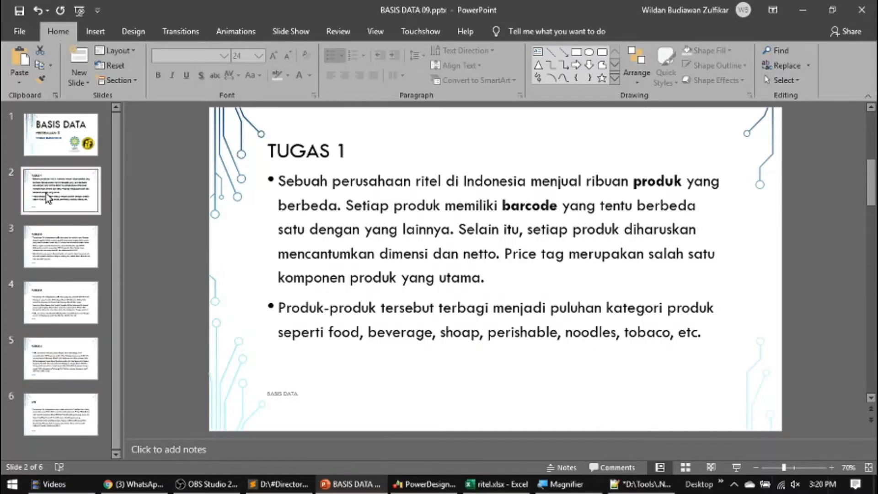
{"action": "key", "text": "Down"}
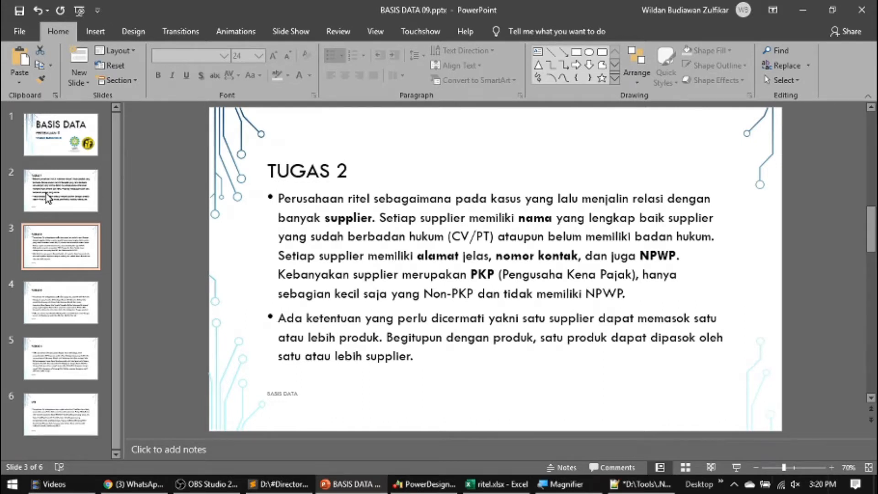
{"action": "key", "text": "Down"}
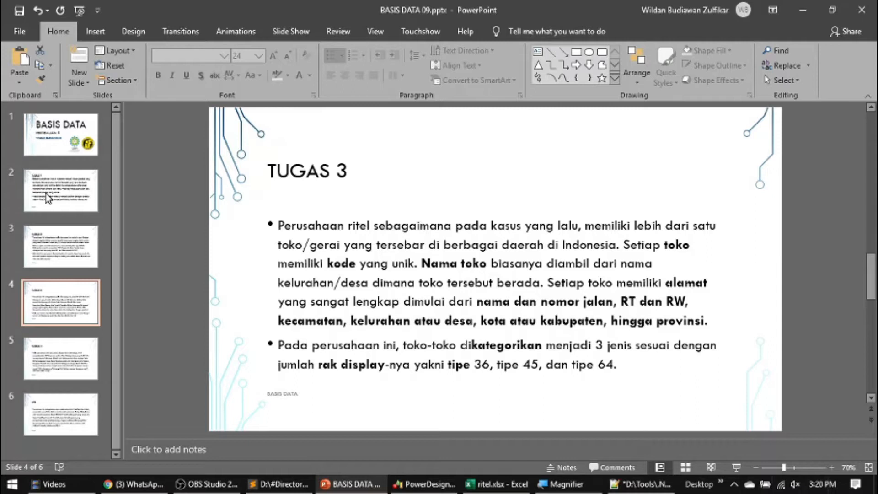
{"action": "key", "text": "Down"}
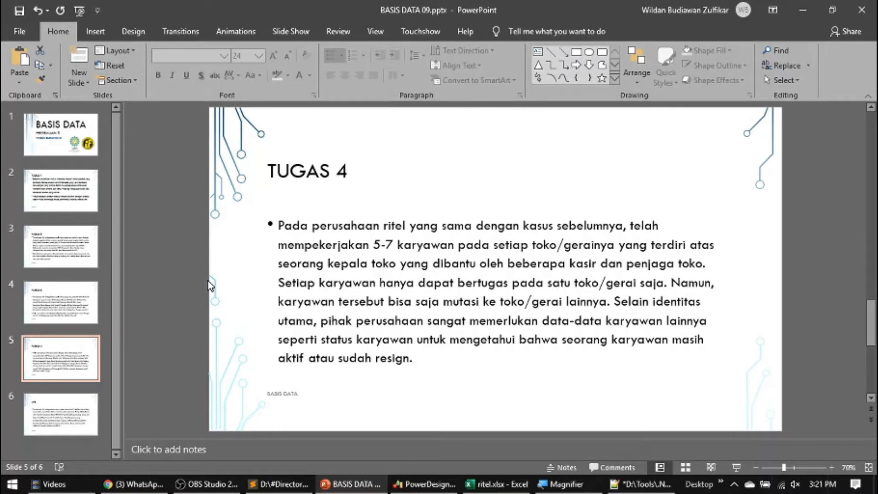
Step: Make the first "karyawan" and the word "toko/gerainya" bold in the TUGAS 4 text
{"action": "double_click", "coordinate": [428, 243]}
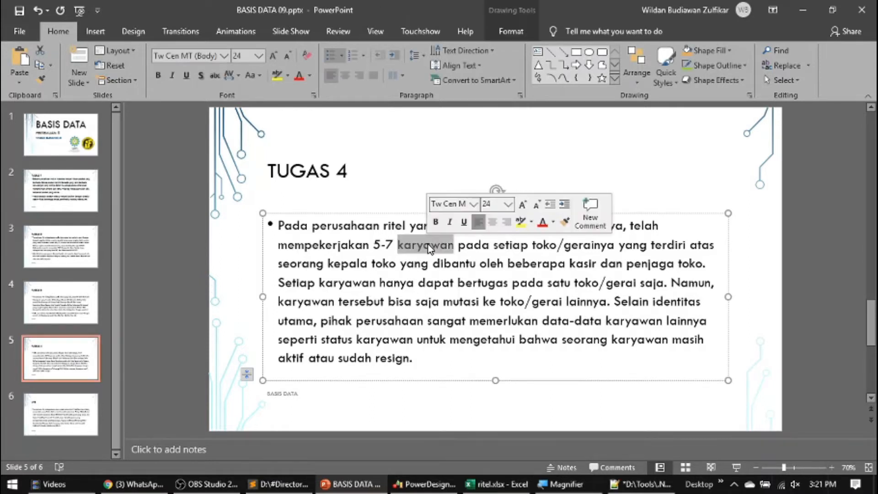
{"action": "key", "text": "ctrl+b"}
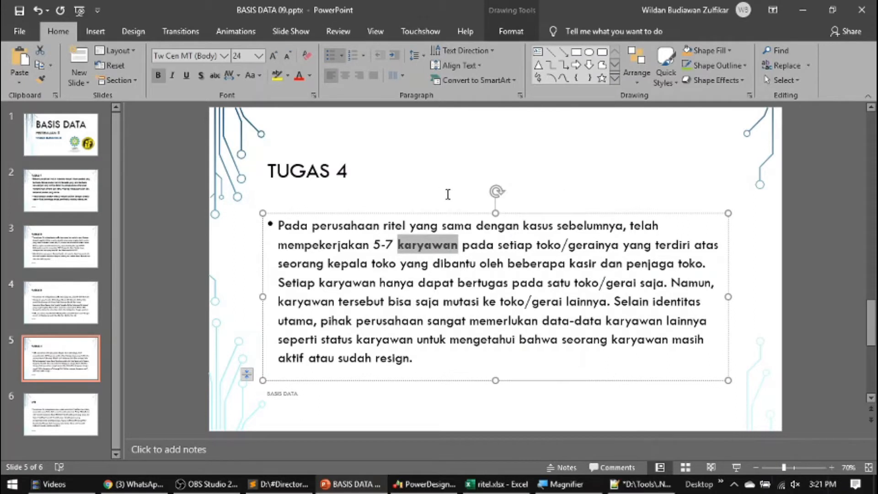
{"action": "left_click", "coordinate": [605, 246]}
{"action": "key", "text": "Left"}
{"action": "key", "text": "Left"}
{"action": "key", "text": "Left"}
{"action": "key", "text": "Left"}
{"action": "key", "text": "Left"}
{"action": "key", "text": "Left"}
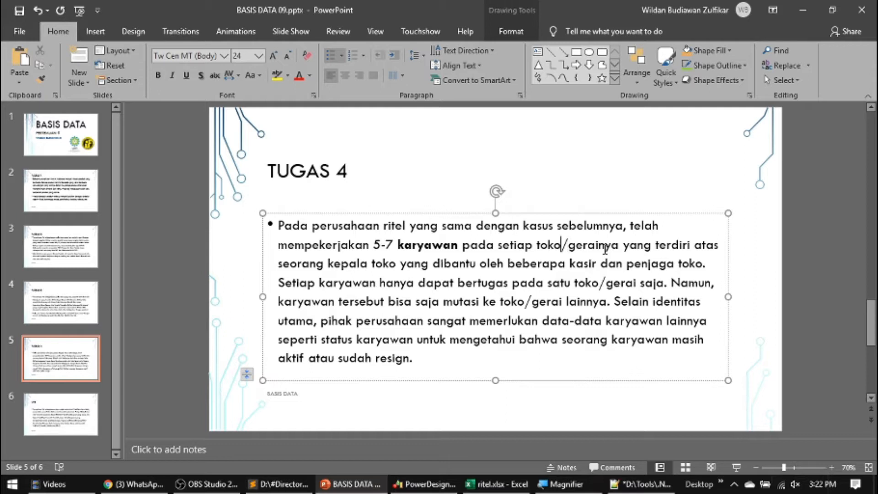
{"action": "key", "text": "ctrl+Left"}
{"action": "key", "text": "ctrl+shift+Right"}
{"action": "key", "text": "ctrl+shift+Right"}
{"action": "key", "text": "ctrl+shift+Right"}
{"action": "key", "text": "ctrl+b"}
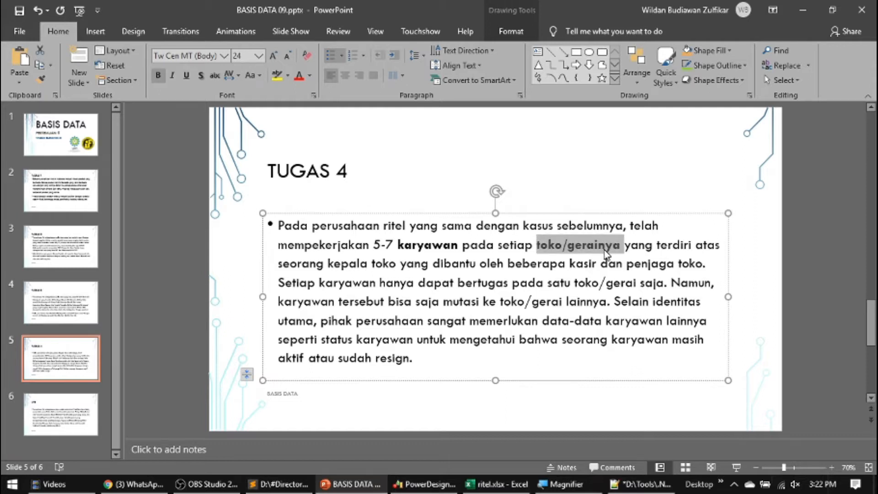
Step: Make the phrase "kepala toko" bold in the TUGAS 4 text
{"action": "key", "text": "ctrl+Right"}
{"action": "key", "text": "ctrl+Right"}
{"action": "key", "text": "ctrl+Right"}
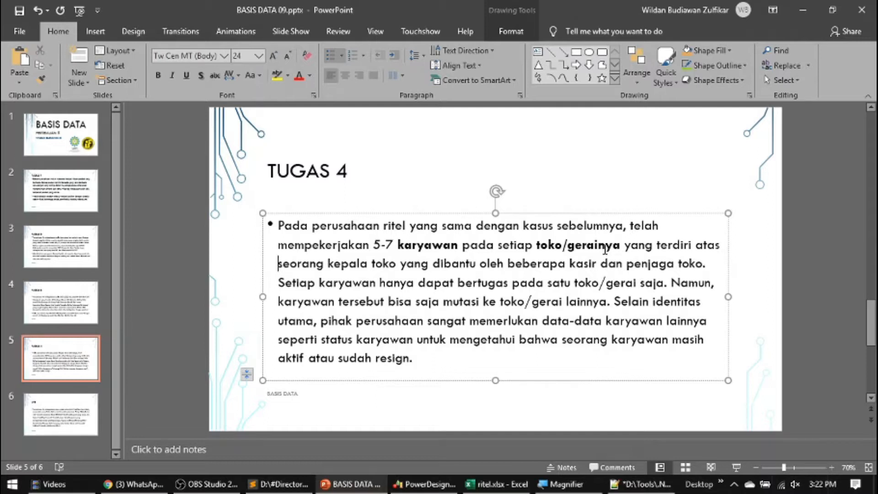
{"action": "key", "text": "ctrl+Right"}
{"action": "key", "text": "ctrl+shift+Right"}
{"action": "key", "text": "ctrl+shift+Right"}
{"action": "key", "text": "shift+Left"}
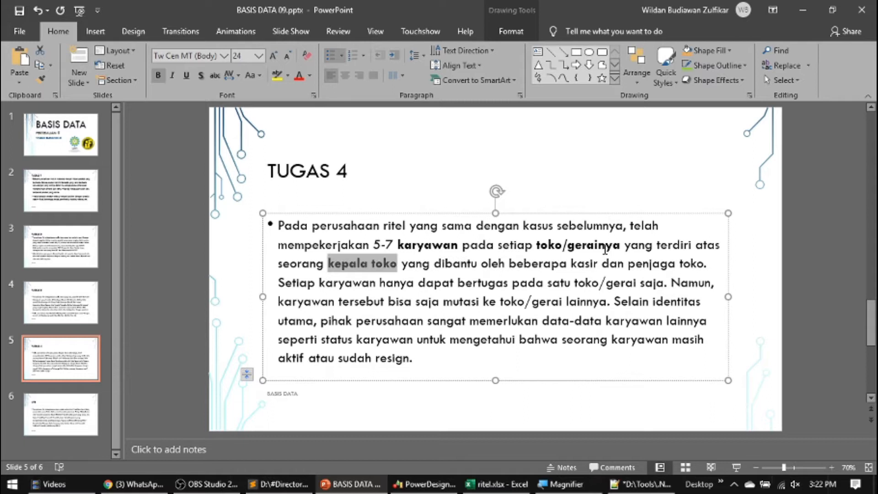
{"action": "key", "text": "ctrl+b"}
Step: Make the word "kasir" bold in the TUGAS 4 text
{"action": "key", "text": "Right"}
{"action": "key", "text": "Right"}
{"action": "key", "text": "Right"}
{"action": "key", "text": "Right"}
{"action": "key", "text": "Right"}
{"action": "key", "text": "Right"}
{"action": "key", "text": "Right"}
{"action": "key", "text": "Right"}
{"action": "key", "text": "Right"}
{"action": "key", "text": "Right"}
{"action": "key", "text": "Right"}
{"action": "key", "text": "Right"}
{"action": "key", "text": "Right"}
{"action": "key", "text": "ctrl+Right"}
{"action": "key", "text": "ctrl+Right"}
{"action": "key", "text": "ctrl+Right"}
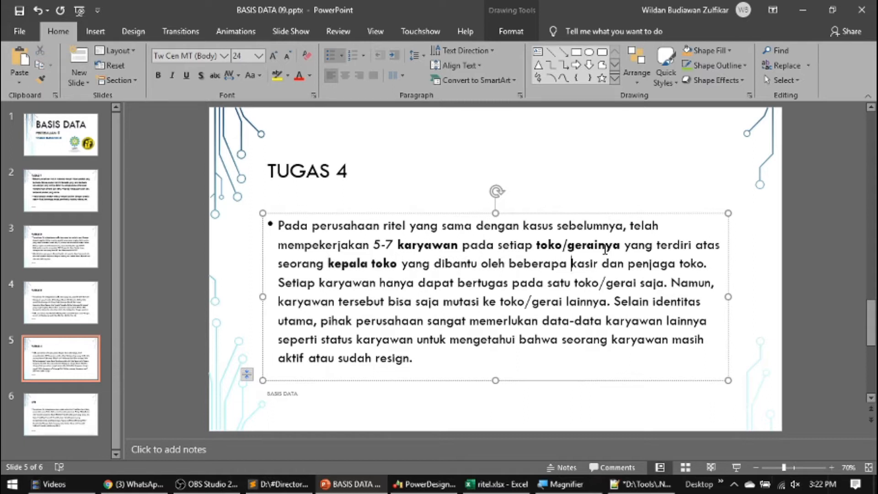
{"action": "key", "text": "ctrl+shift+Right"}
{"action": "key", "text": "ctrl+b"}
Step: Make the phrase "penjaga toko" bold in the TUGAS 4 text
{"action": "key", "text": "Right"}
{"action": "key", "text": "ctrl+Right"}
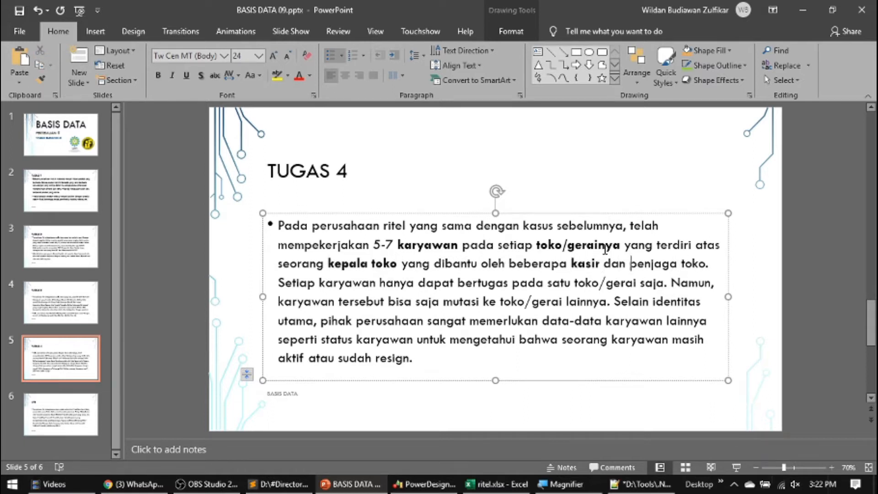
{"action": "key", "text": "ctrl+shift+Right"}
{"action": "key", "text": "ctrl+shift+Right"}
{"action": "key", "text": "ctrl+b"}
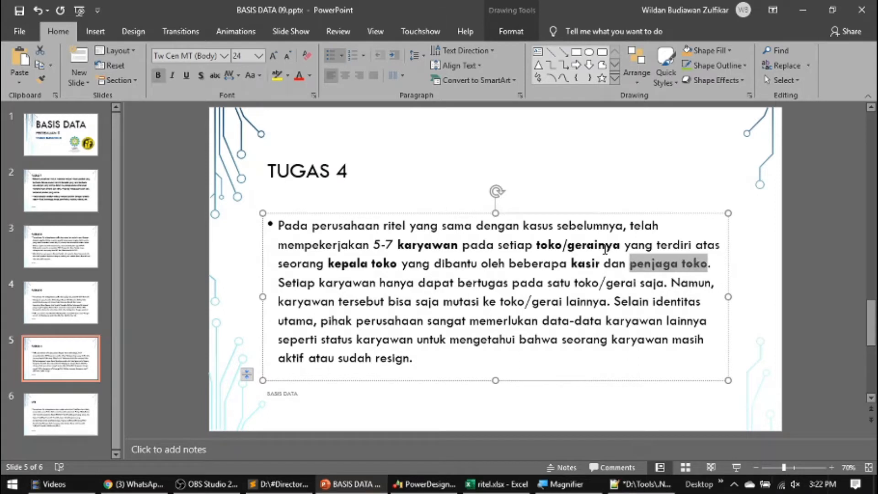
{"action": "key", "text": "Right"}
{"action": "key", "text": "ctrl+Right"}
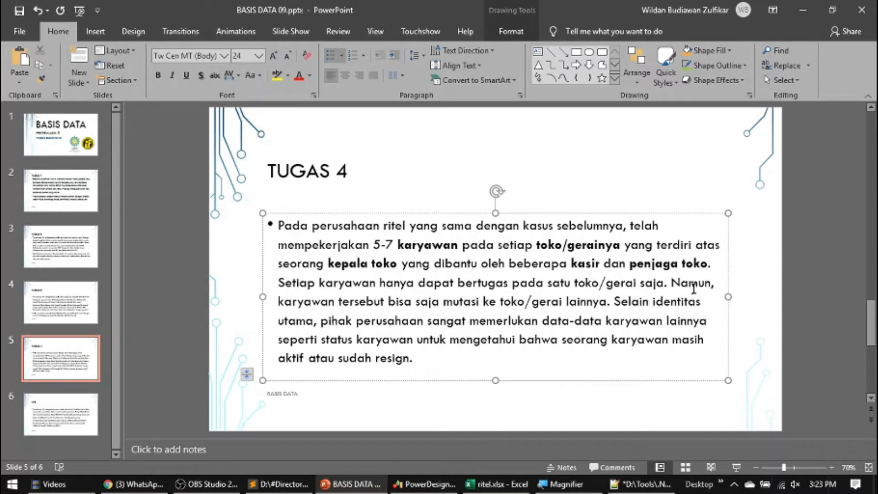
Step: Make the phrase "identitas utama" bold in the TUGAS 4 text
{"action": "left_click", "coordinate": [676, 301]}
{"action": "key", "text": "Left"}
{"action": "key", "text": "Left"}
{"action": "key", "text": "Left"}
{"action": "double_click", "coordinate": [677, 301]}
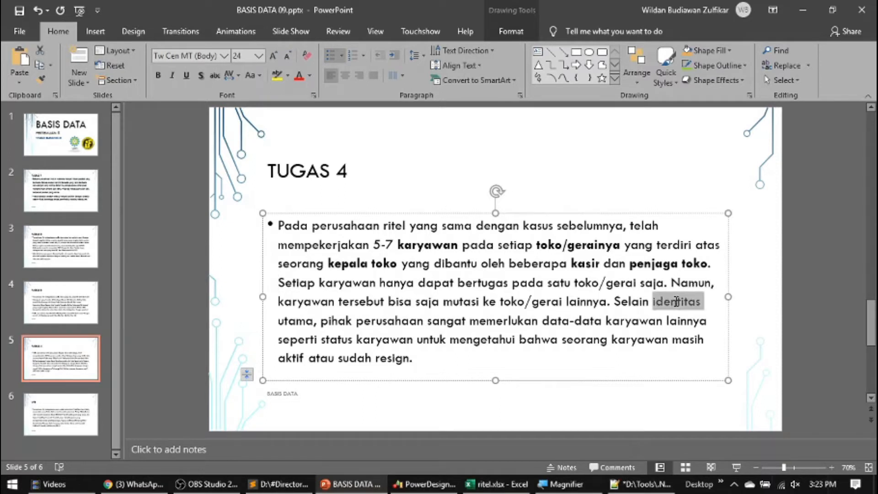
{"action": "key", "text": "ctrl+shift+Right"}
{"action": "key", "text": "ctrl+b"}
Step: Make the phrase "status karyawan" bold in the TUGAS 4 text
{"action": "key", "text": "ctrl+Right"}
{"action": "key", "text": "ctrl+Right"}
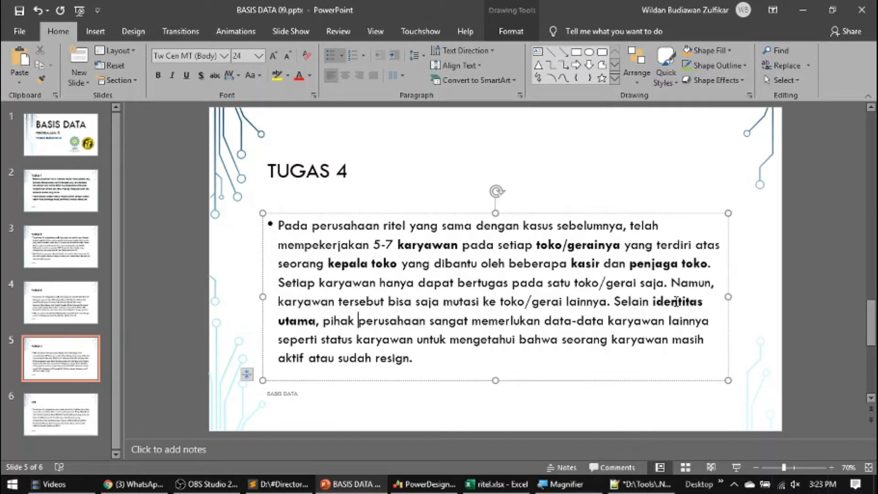
{"action": "key", "text": "Down"}
{"action": "key", "text": "ctrl+Left"}
{"action": "key", "text": "ctrl+shift+Right"}
{"action": "key", "text": "ctrl+shift+Right"}
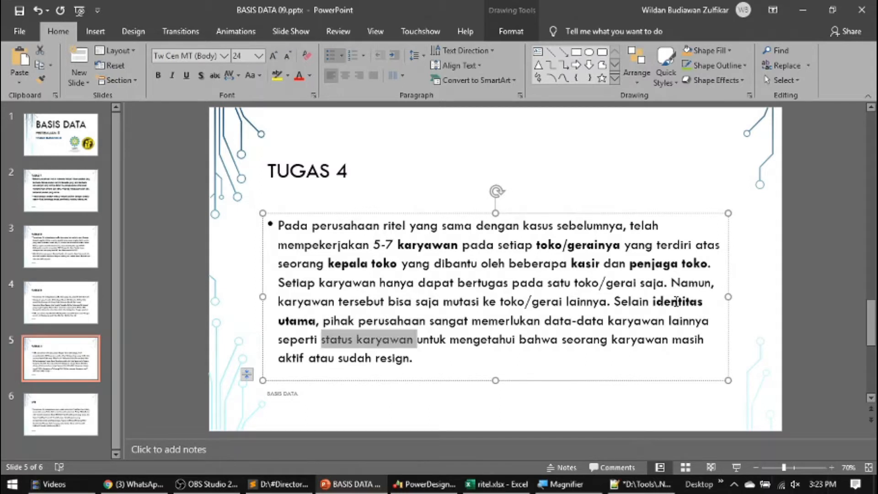
{"action": "key", "text": "ctrl+b"}
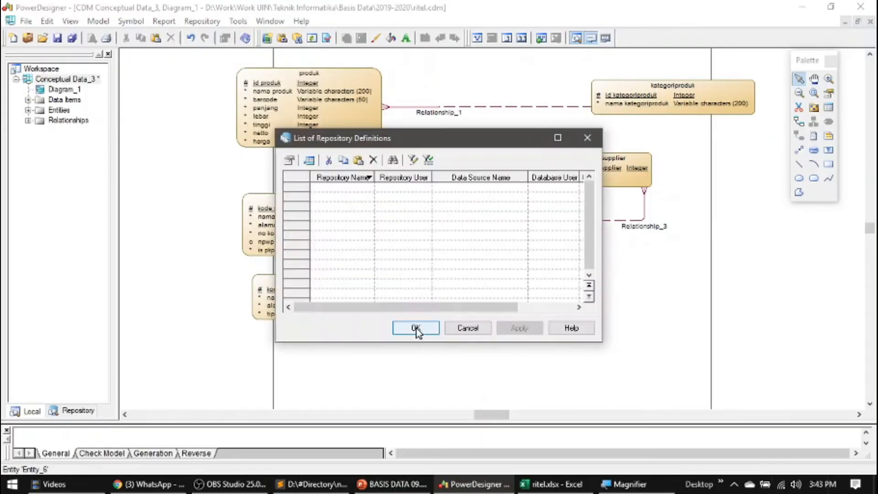
Step: Close the repository definitions list in PowerDesigner and add a new entity beside the gerai entity
{"action": "left_click", "coordinate": [416, 329]}
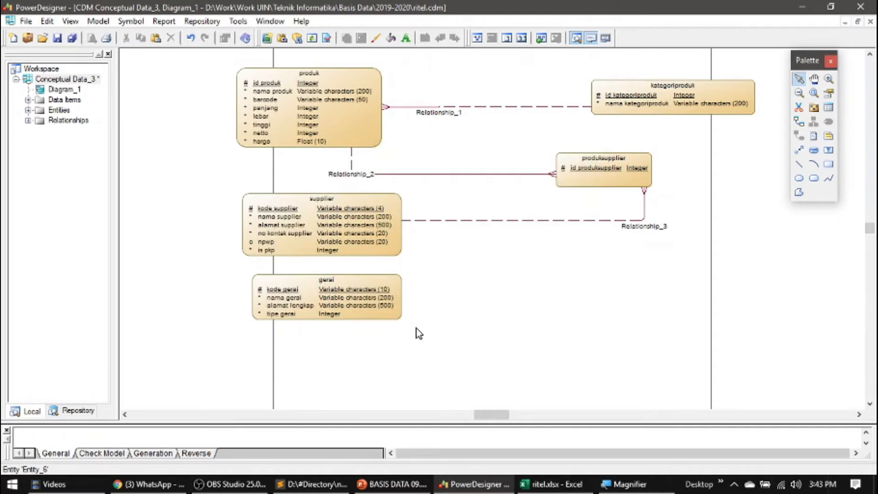
{"action": "left_click", "coordinate": [830, 108]}
{"action": "left_click", "coordinate": [486, 295]}
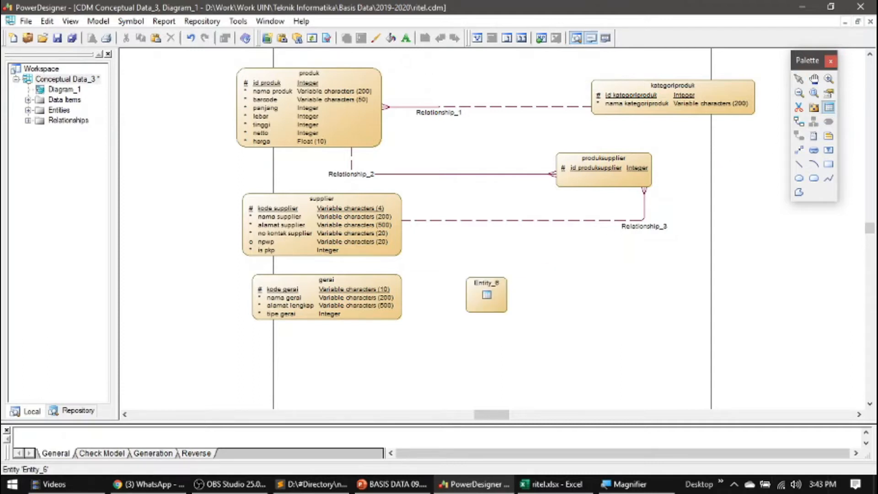
Step: Open the new entity's properties and name it karyawan
{"action": "right_click", "coordinate": [487, 295]}
{"action": "double_click", "coordinate": [487, 295]}
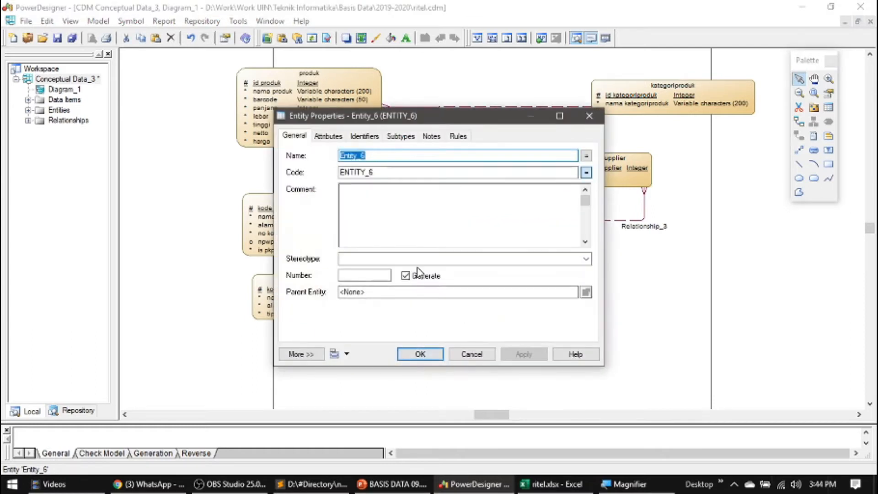
{"action": "type", "text": "k"}
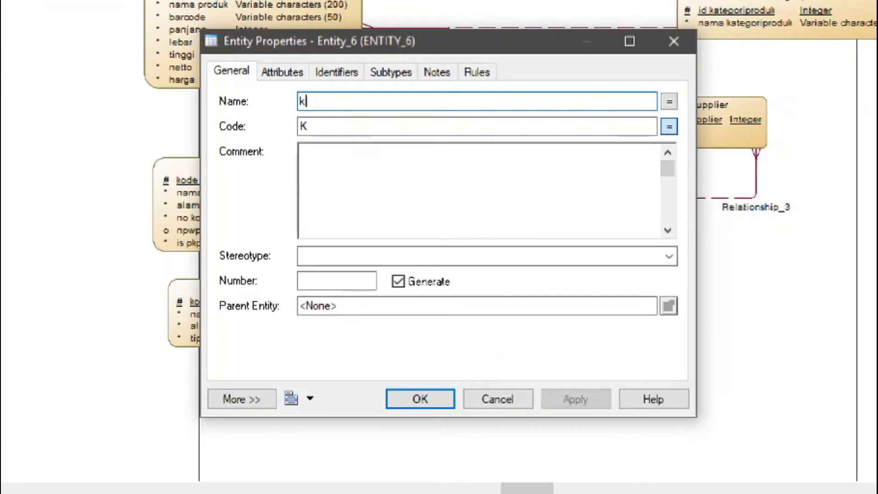
{"action": "type", "text": "aryawan"}
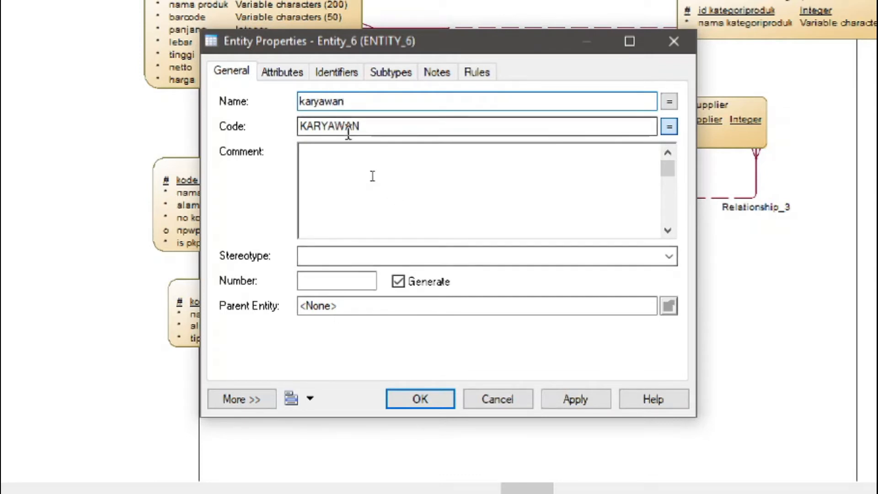
Step: Open the karyawan entity's attribute list, check the TUGAS 4 slide in PowerPoint for the employee data required, and return to PowerDesigner
{"action": "left_click", "coordinate": [294, 69]}
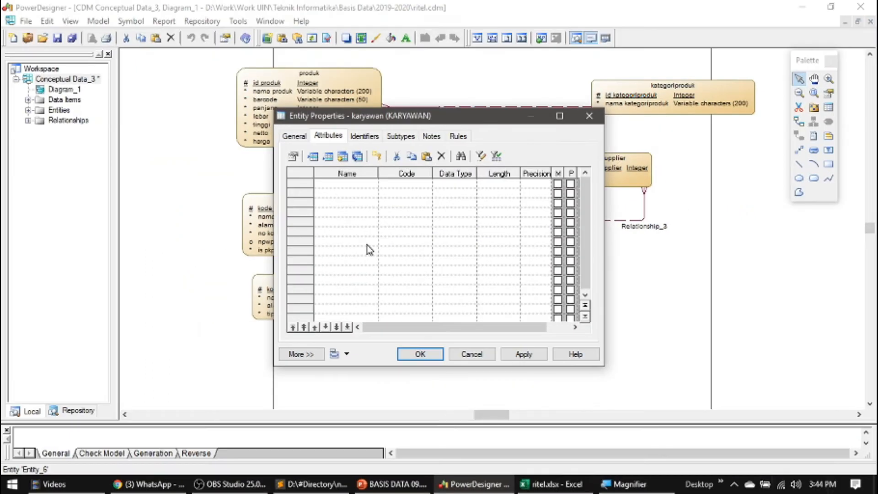
{"action": "left_click", "coordinate": [383, 487]}
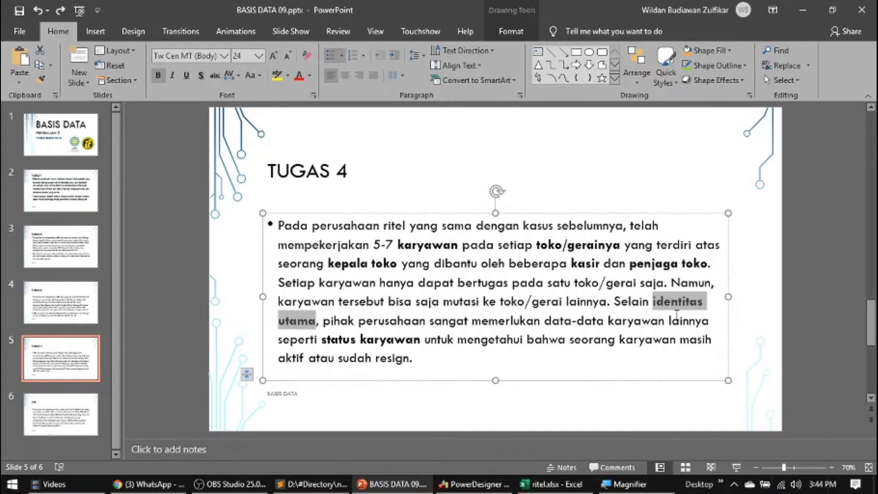
{"action": "left_click", "coordinate": [474, 483]}
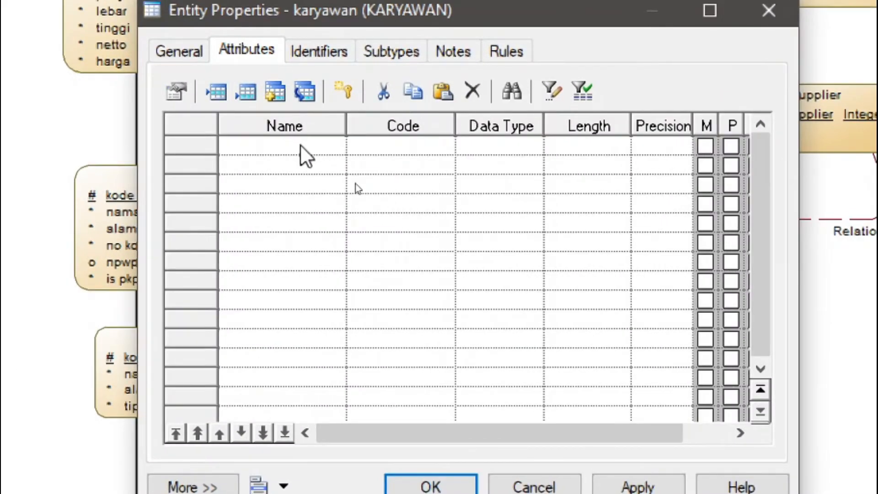
Step: Add a first attribute row to the karyawan entity and clear its default name
{"action": "left_click", "coordinate": [356, 183]}
{"action": "key", "text": "BackSpace"}
{"action": "key", "text": "BackSpace"}
{"action": "key", "text": "BackSpace"}
{"action": "key", "text": "BackSpace"}
{"action": "key", "text": "BackSpace"}
{"action": "key", "text": "BackSpace"}
{"action": "key", "text": "BackSpace"}
{"action": "key", "text": "BackSpace"}
{"action": "key", "text": "BackSpace"}
{"action": "key", "text": "BackSpace"}
{"action": "key", "text": "BackSpace"}
{"action": "key", "text": "BackSpace"}
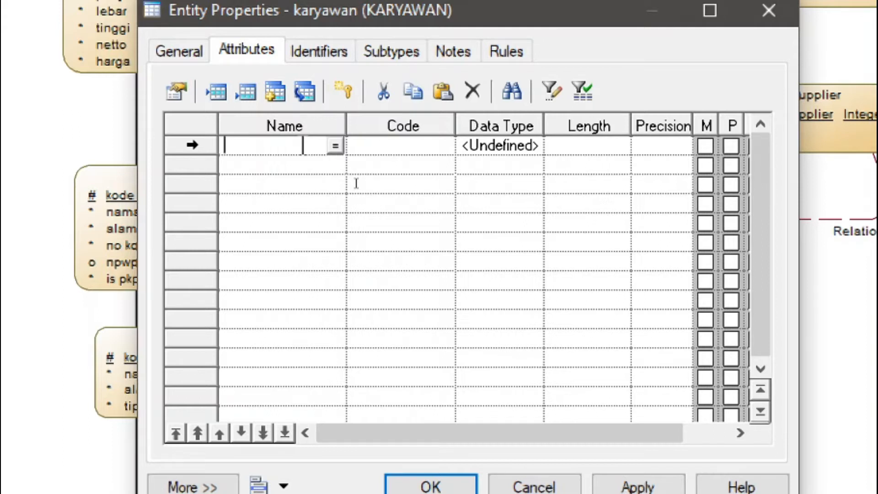
{"action": "type", "text": "nik"}
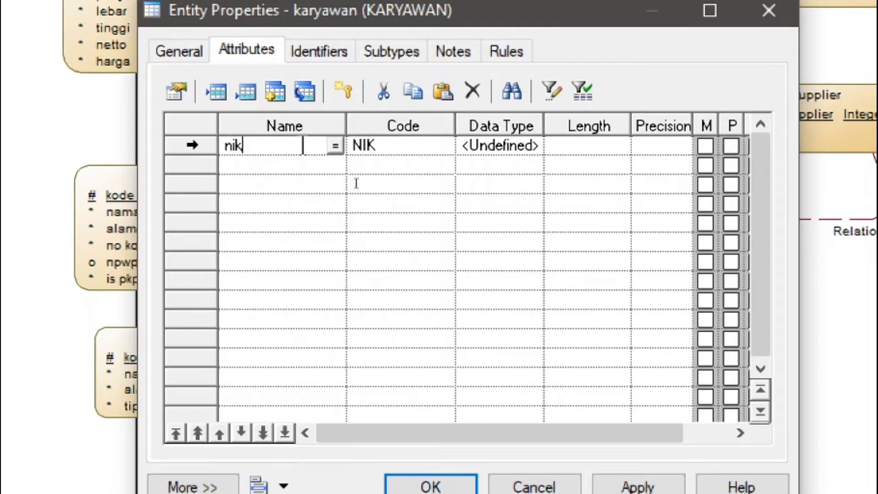
{"action": "key", "text": "BackSpace"}
{"action": "key", "text": "BackSpace"}
{"action": "key", "text": "BackSpace"}
Step: Name the first karyawan attribute "karyawan kode"
{"action": "type", "text": "ka"}
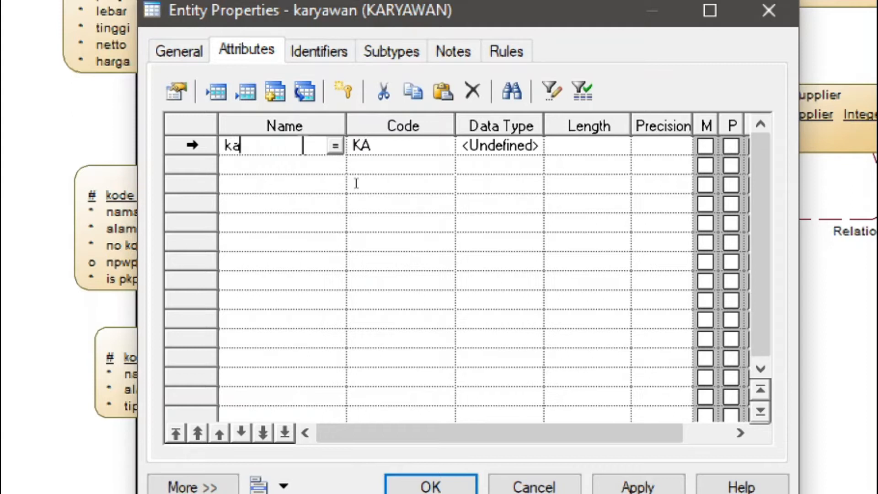
{"action": "type", "text": "ryawan id"}
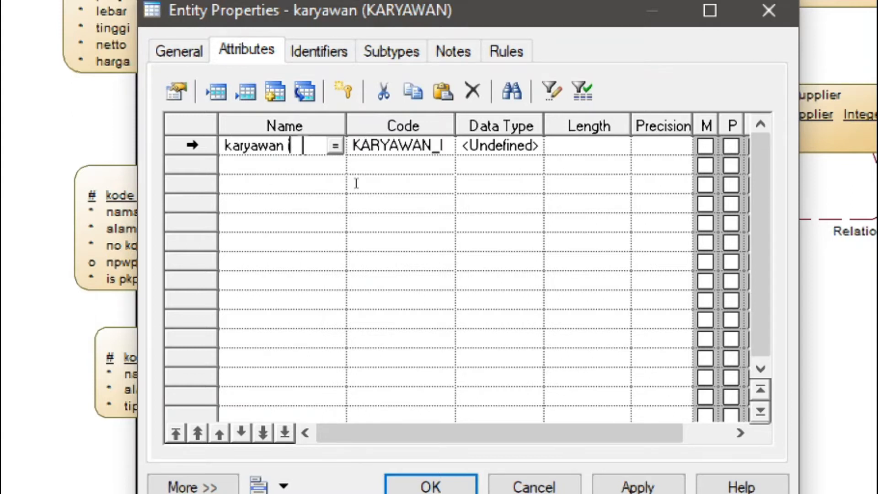
{"action": "key", "text": "BackSpace"}
{"action": "key", "text": "BackSpace"}
{"action": "type", "text": "kode"}
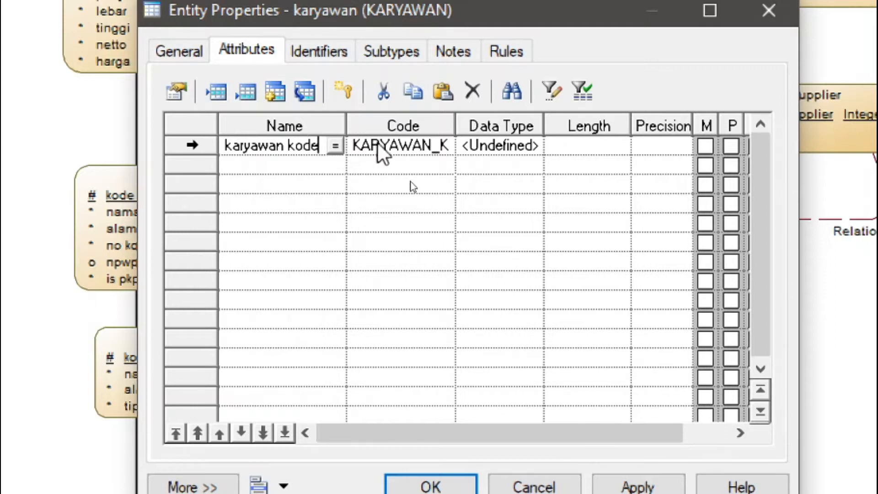
Step: Set the "karyawan kode" attribute to Variable characters with length 10 and mark it as the primary identifier
{"action": "left_click", "coordinate": [503, 143]}
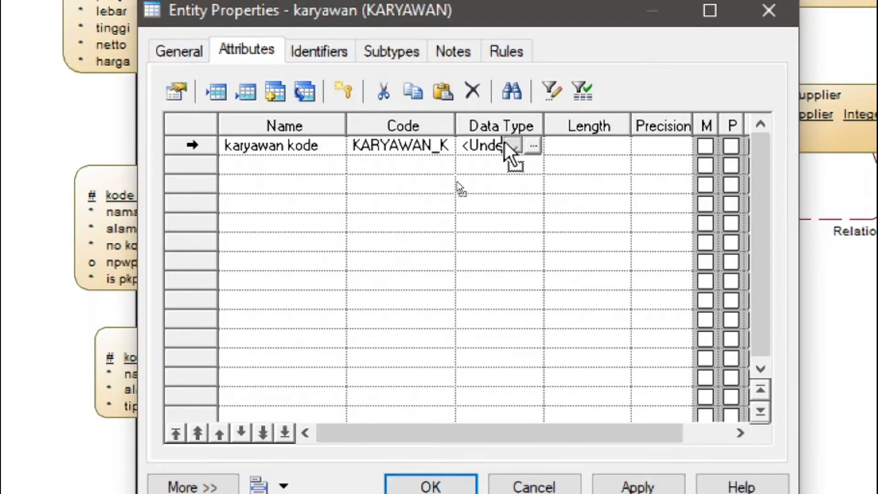
{"action": "left_click", "coordinate": [534, 145]}
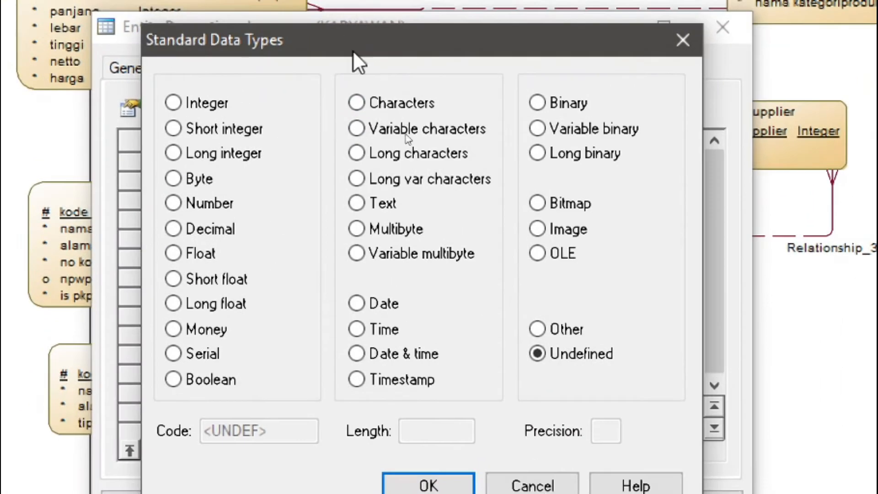
{"action": "left_click", "coordinate": [377, 128]}
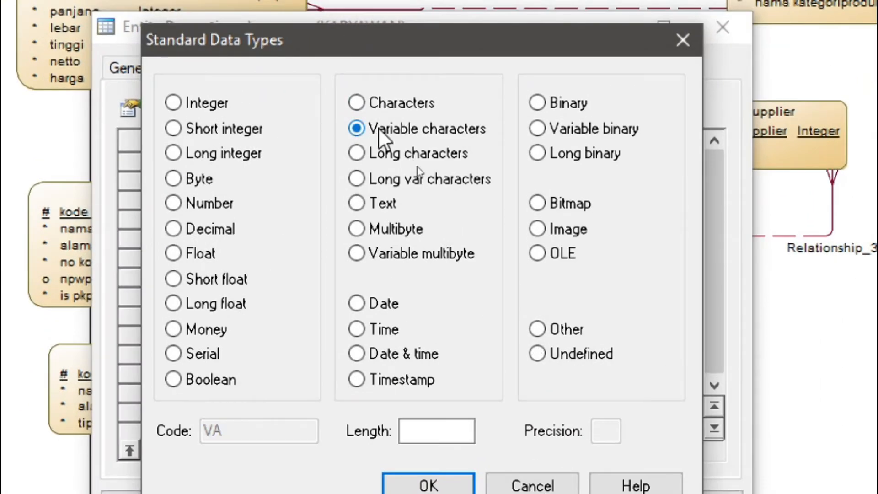
{"action": "left_click", "coordinate": [430, 428]}
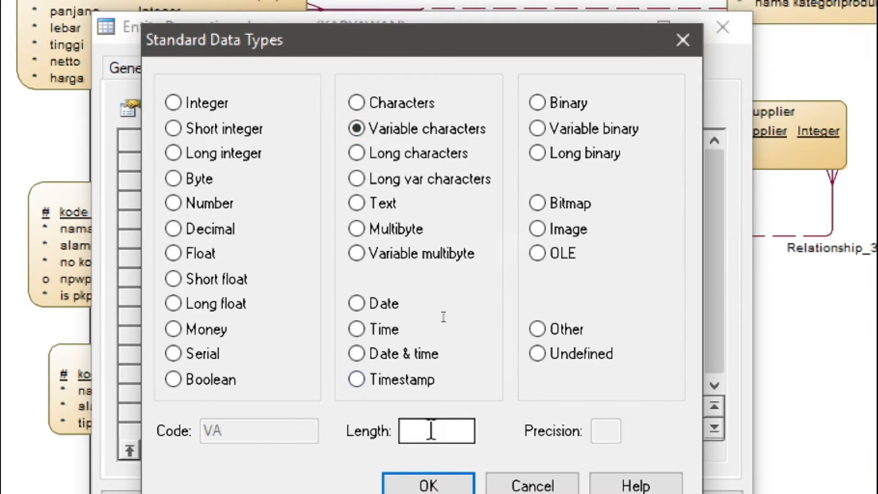
{"action": "type", "text": "10"}
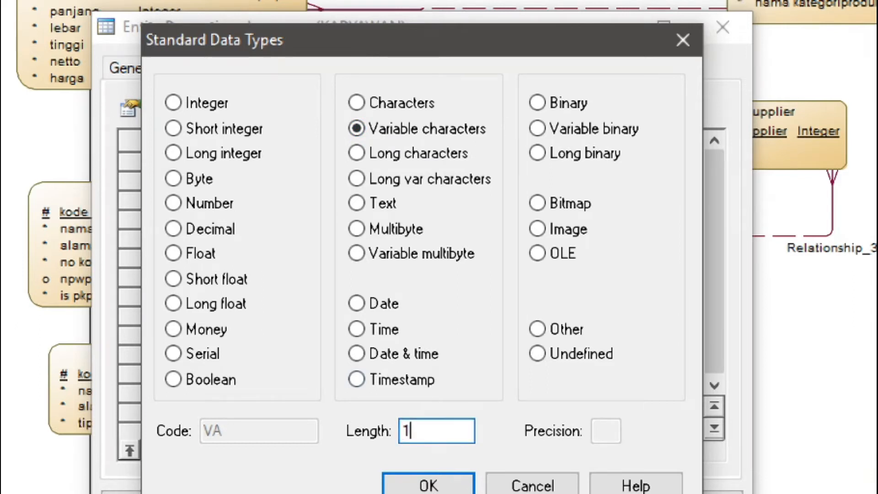
{"action": "key", "text": "Return"}
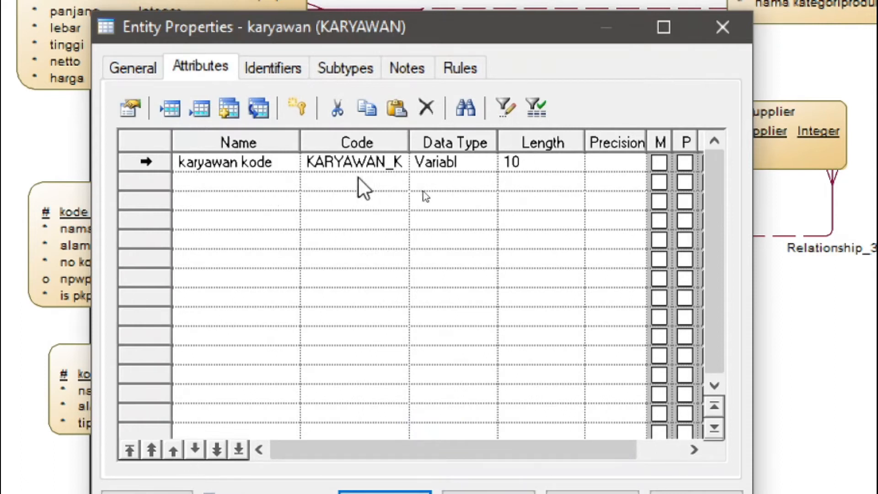
{"action": "left_click", "coordinate": [685, 162]}
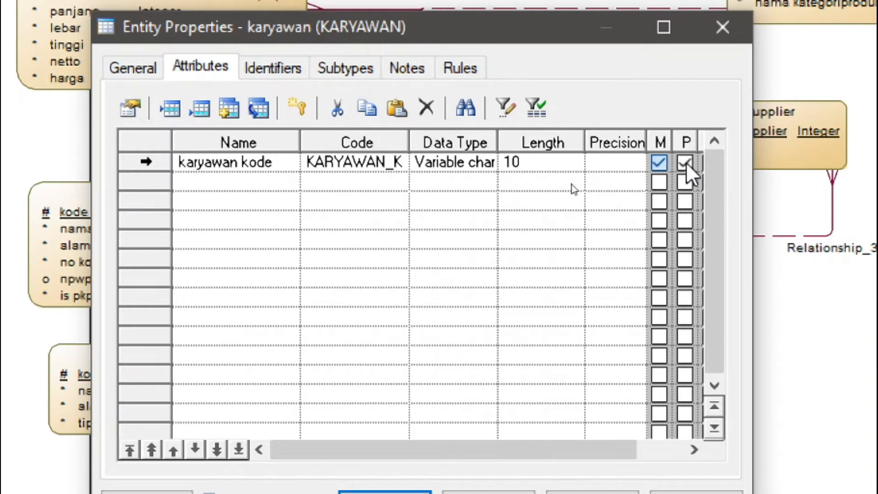
Step: Add a second attribute row to the karyawan entity and clear its default name
{"action": "left_click", "coordinate": [263, 180]}
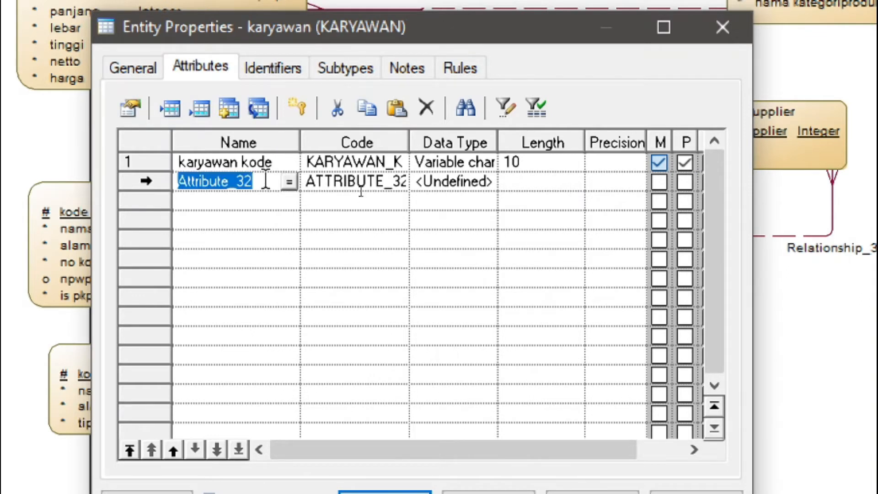
{"action": "left_click", "coordinate": [265, 180]}
{"action": "key", "text": "BackSpace"}
{"action": "key", "text": "BackSpace"}
{"action": "key", "text": "BackSpace"}
{"action": "key", "text": "BackSpace"}
{"action": "key", "text": "BackSpace"}
{"action": "key", "text": "BackSpace"}
{"action": "key", "text": "BackSpace"}
{"action": "key", "text": "BackSpace"}
{"action": "key", "text": "BackSpace"}
{"action": "key", "text": "BackSpace"}
{"action": "key", "text": "BackSpace"}
{"action": "key", "text": "BackSpace"}
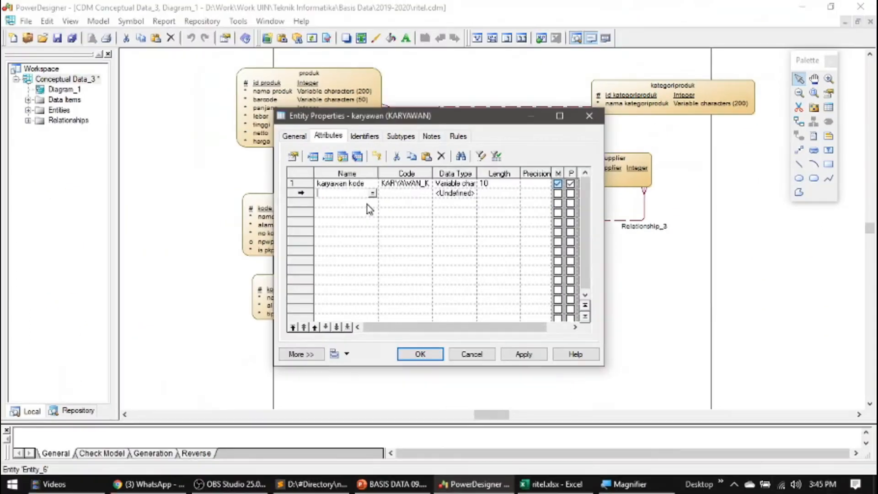
Step: Check the TUGAS 4 slide in PowerPoint, return to PowerDesigner, and name the second attribute "nama karyawan"
{"action": "left_click", "coordinate": [417, 484]}
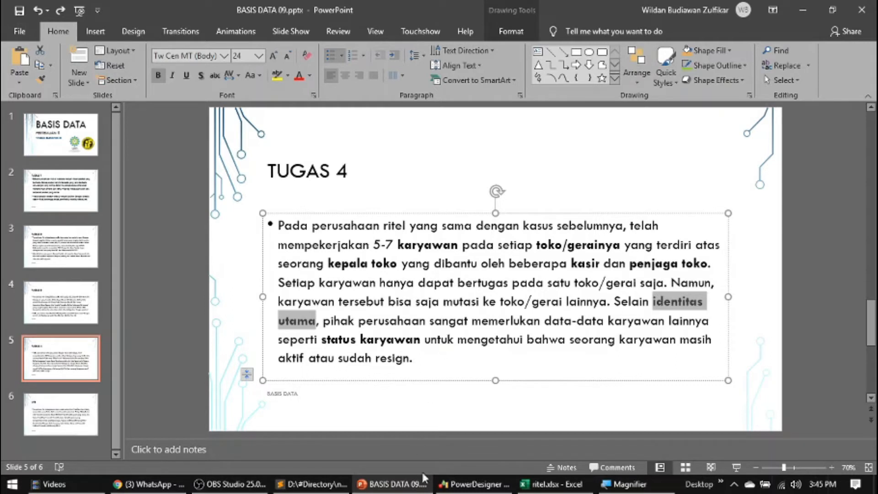
{"action": "left_click", "coordinate": [473, 484]}
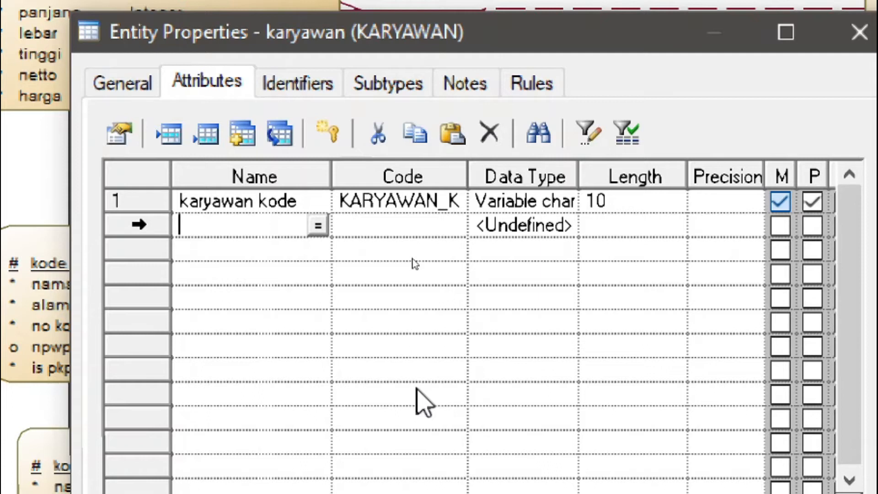
{"action": "type", "text": "nama karyawan"}
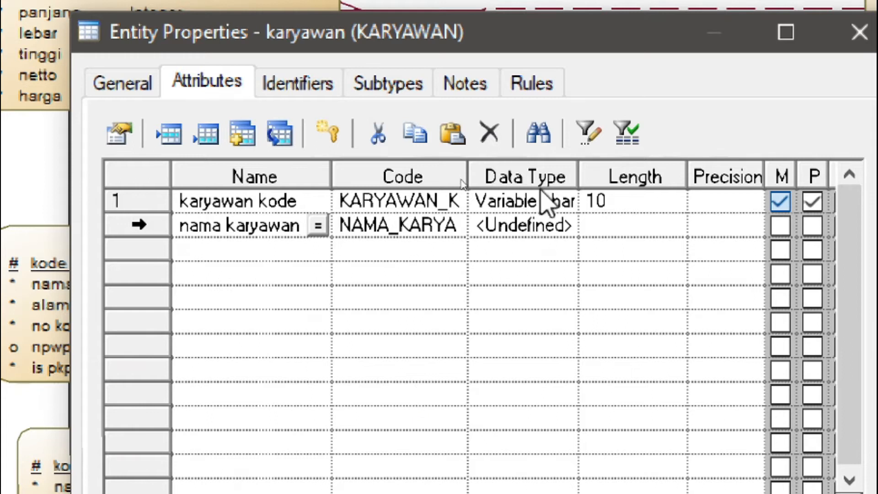
Step: Set the "nama karyawan" attribute to Variable characters with length 200 and make it mandatory
{"action": "left_click", "coordinate": [524, 226]}
{"action": "left_click", "coordinate": [565, 226]}
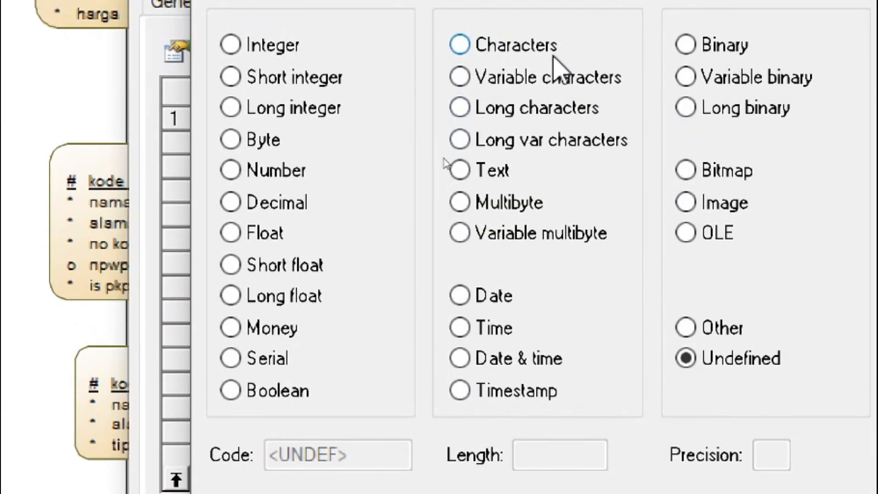
{"action": "left_click", "coordinate": [560, 78]}
{"action": "left_click", "coordinate": [580, 386]}
{"action": "type", "text": "200"}
{"action": "key", "text": "Return"}
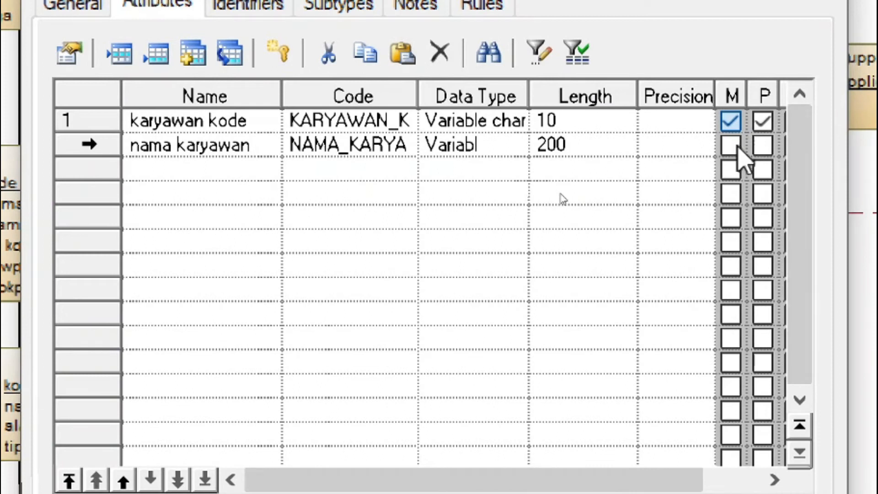
{"action": "left_click", "coordinate": [736, 147]}
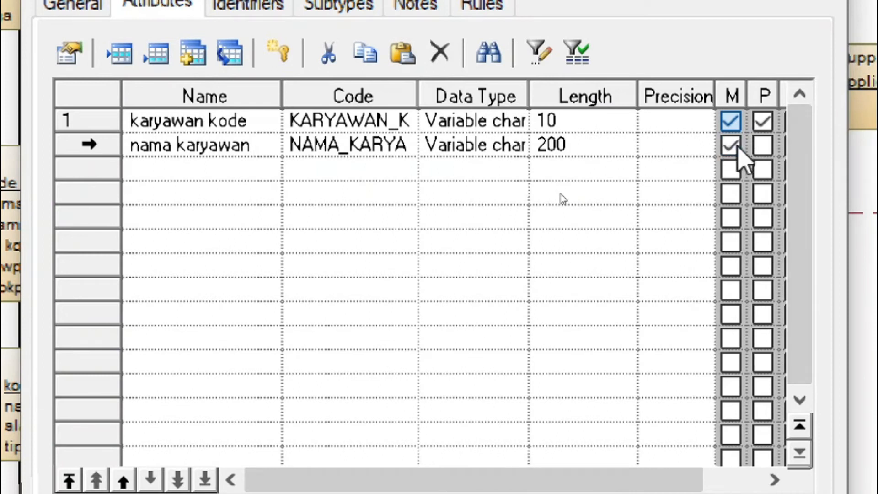
Step: Add a third attribute row, select "kepala toko" in the TUGAS 4 slide in PowerPoint, and return to PowerDesigner
{"action": "left_click", "coordinate": [234, 169]}
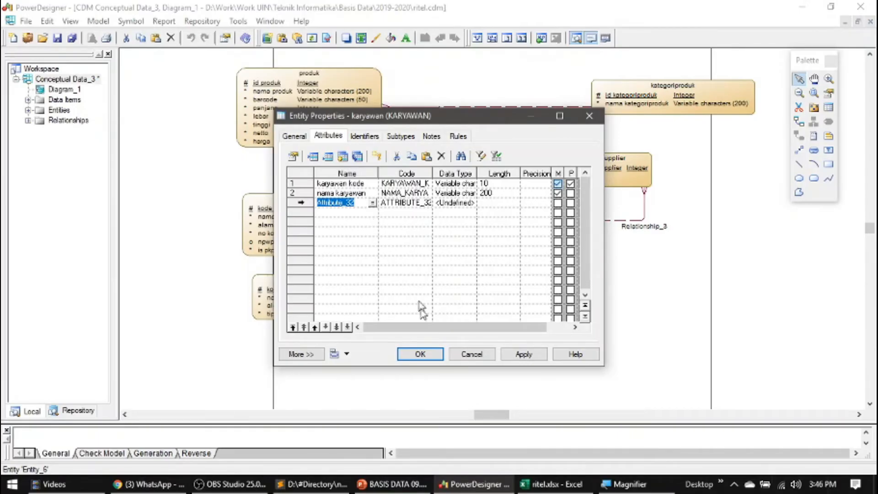
{"action": "left_click", "coordinate": [405, 488]}
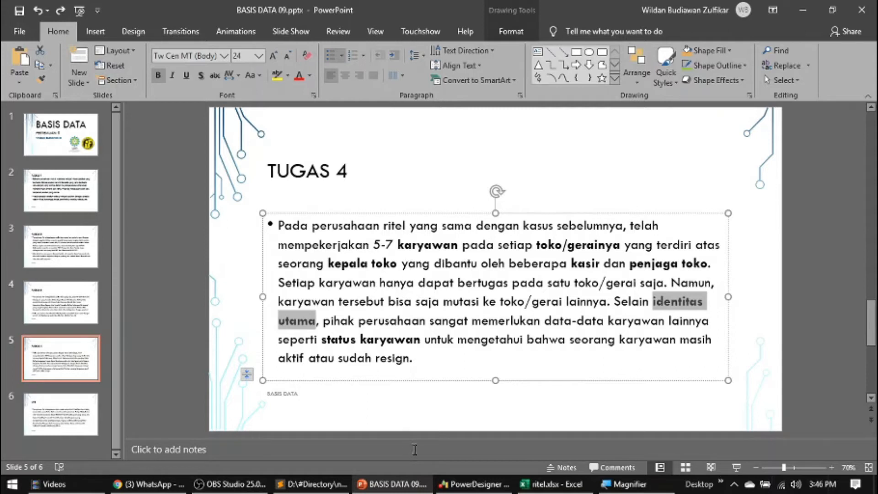
{"action": "mouse_move", "coordinate": [451, 487]}
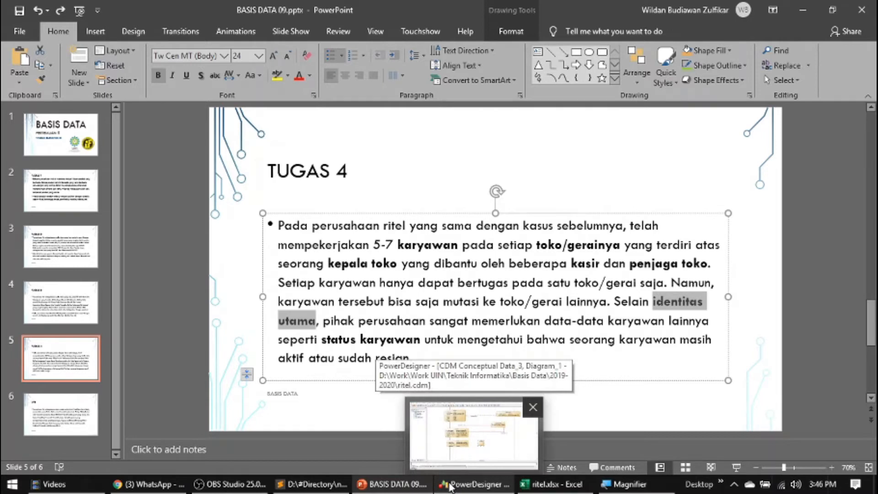
{"action": "left_click", "coordinate": [357, 263]}
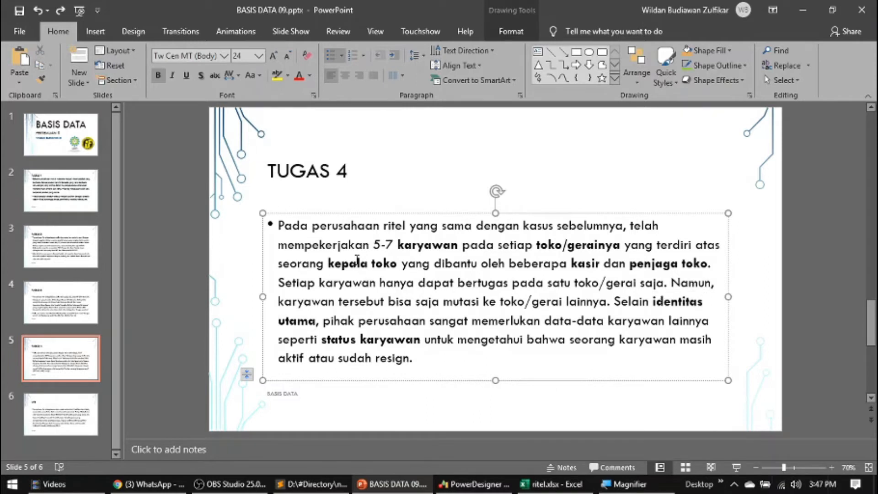
{"action": "key", "text": "ctrl+Left"}
{"action": "key", "text": "ctrl+shift+Right"}
{"action": "key", "text": "ctrl+shift+Right"}
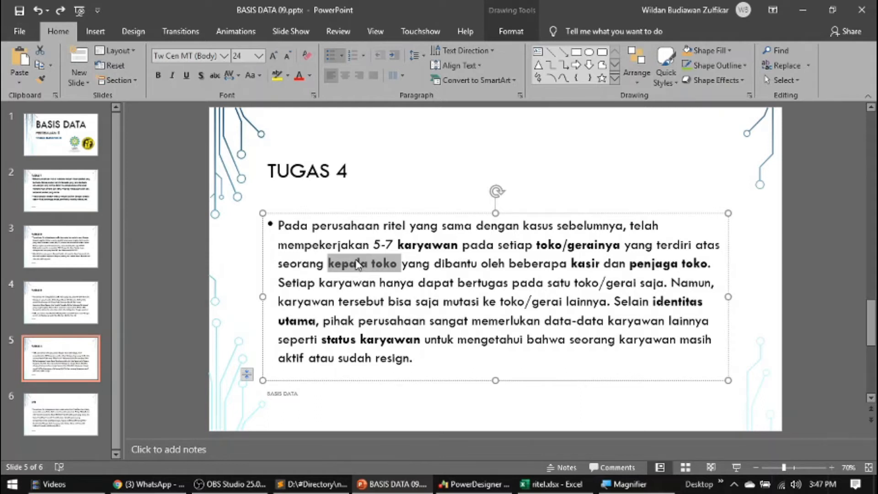
{"action": "left_click", "coordinate": [446, 485]}
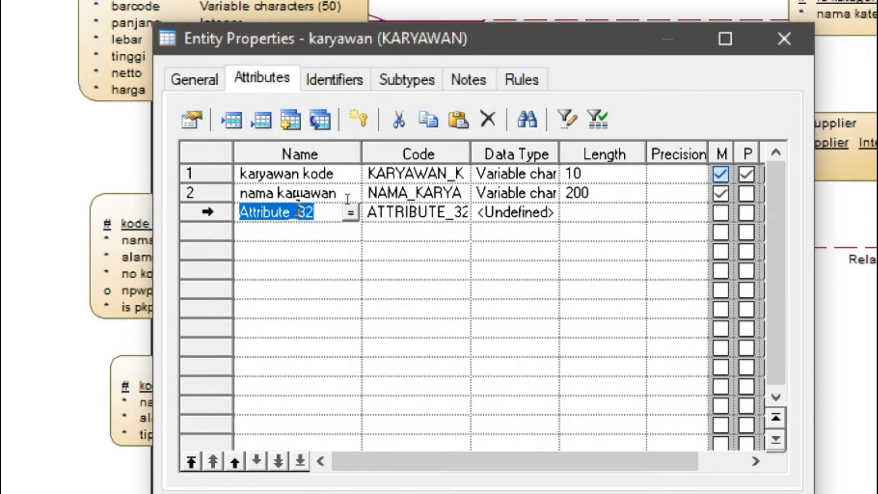
Step: Replace the third attribute's default name with "jabatan"
{"action": "left_click", "coordinate": [333, 213]}
{"action": "key", "text": "BackSpace"}
{"action": "key", "text": "BackSpace"}
{"action": "key", "text": "BackSpace"}
{"action": "key", "text": "BackSpace"}
{"action": "key", "text": "BackSpace"}
{"action": "key", "text": "BackSpace"}
{"action": "key", "text": "BackSpace"}
{"action": "key", "text": "BackSpace"}
{"action": "key", "text": "BackSpace"}
{"action": "key", "text": "BackSpace"}
{"action": "key", "text": "BackSpace"}
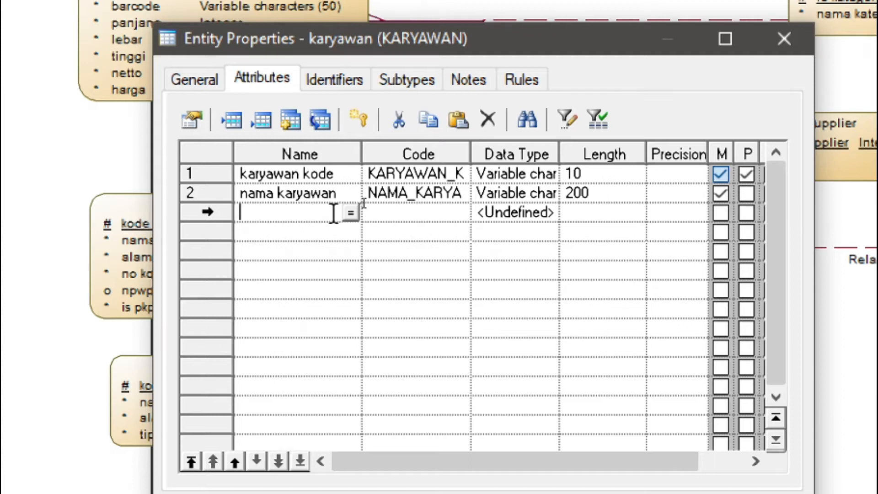
{"action": "type", "text": "jabatan"}
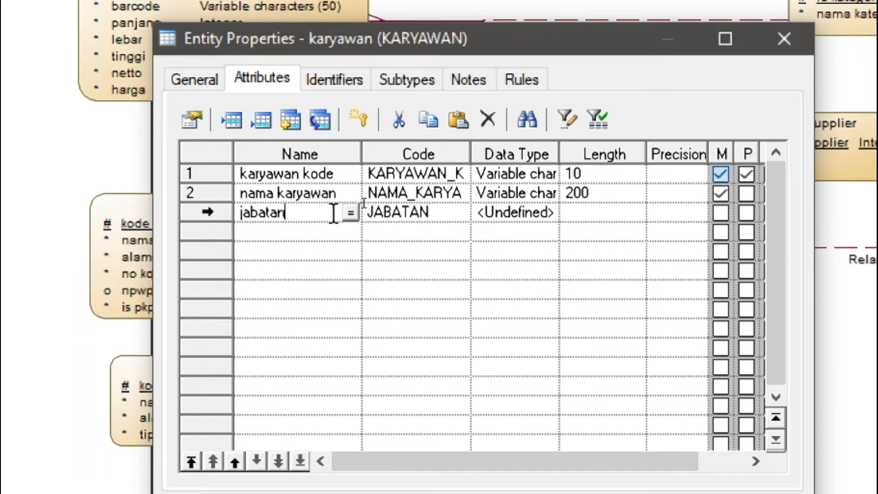
Step: Set the "jabatan" attribute to Variable characters with length 200 and make it mandatory
{"action": "left_click", "coordinate": [505, 212]}
{"action": "left_click", "coordinate": [504, 210]}
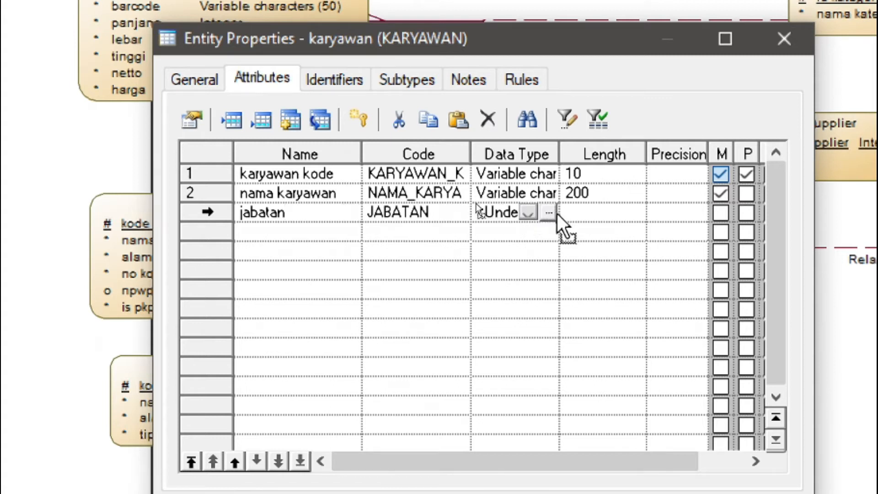
{"action": "left_click", "coordinate": [549, 211]}
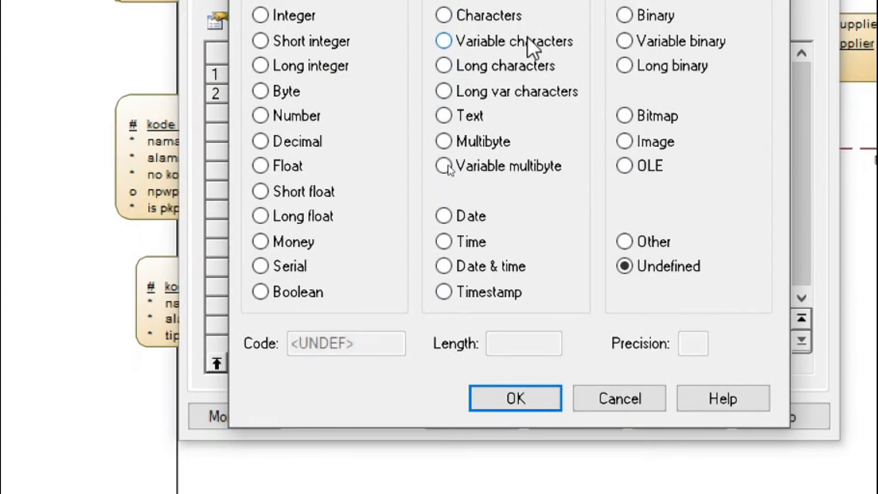
{"action": "left_click", "coordinate": [502, 140]}
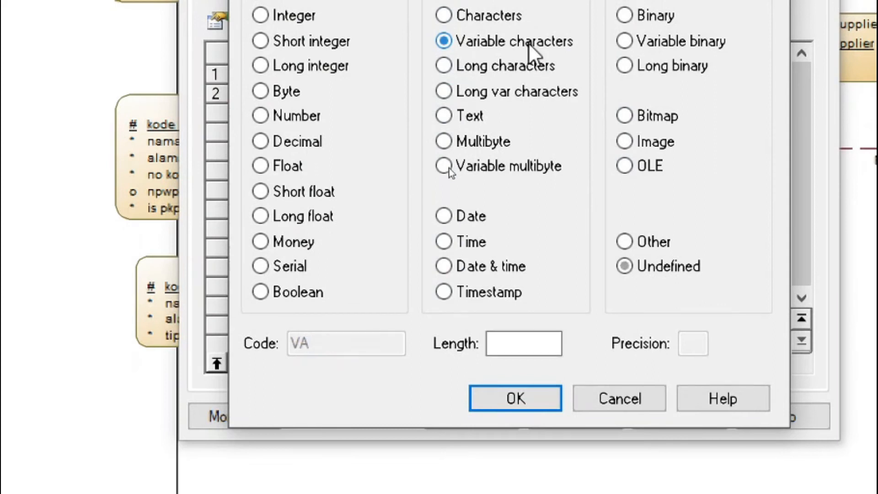
{"action": "left_click", "coordinate": [526, 344]}
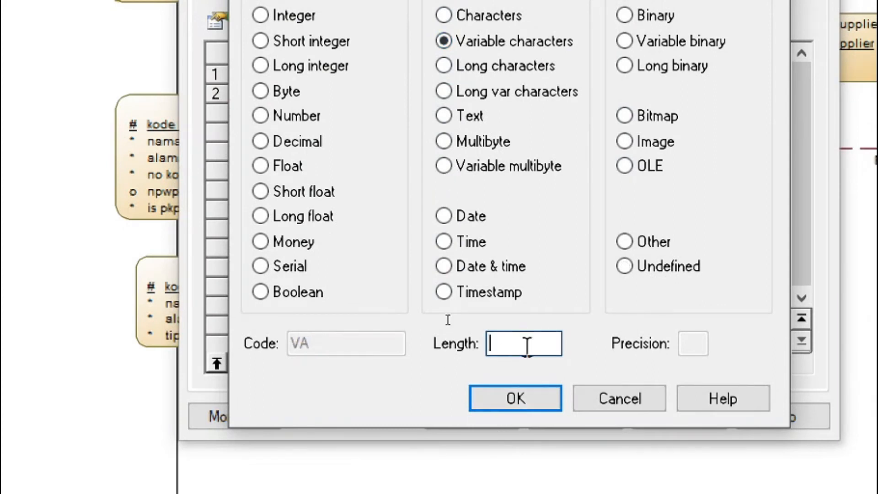
{"action": "type", "text": "200"}
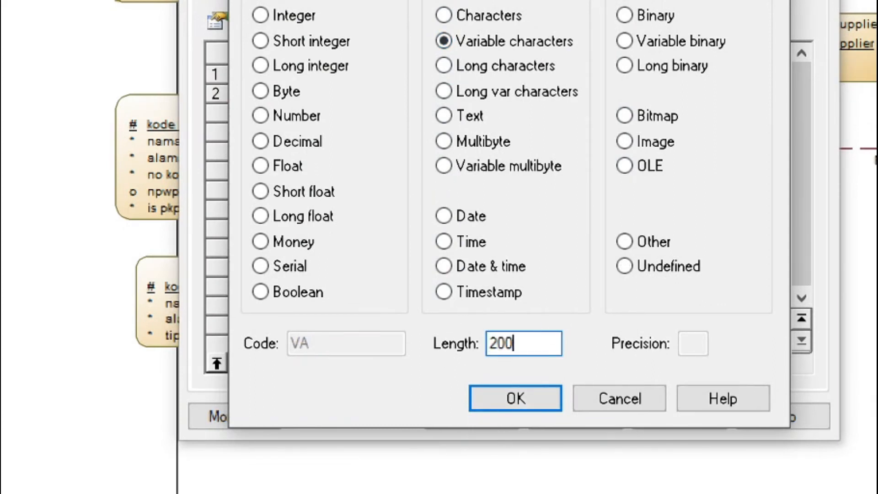
{"action": "key", "text": "Return"}
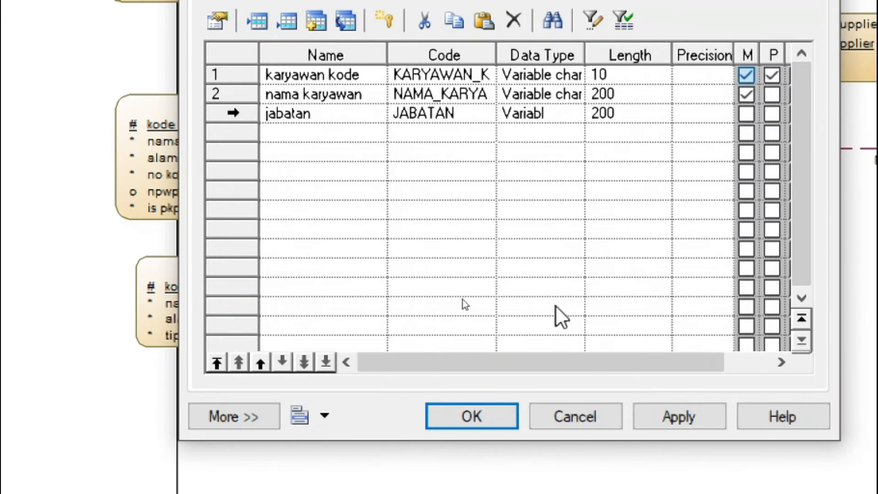
{"action": "left_click", "coordinate": [747, 115]}
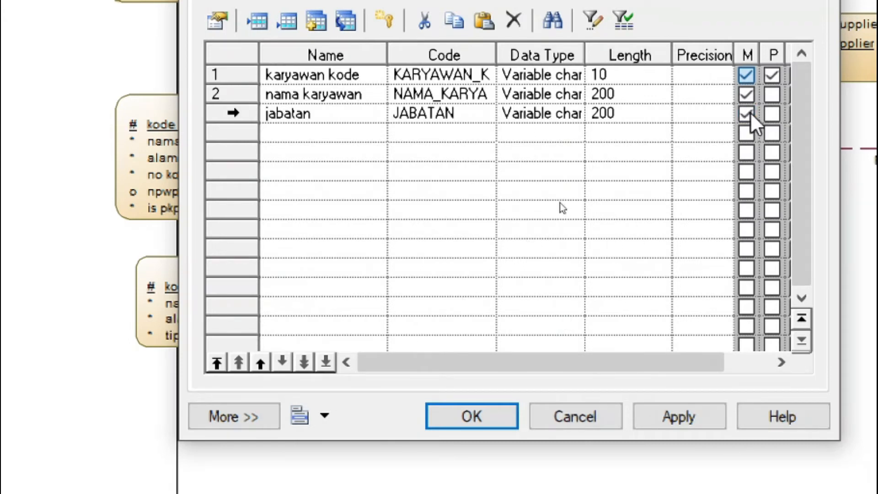
Step: Add a fourth attribute row, check "status karyawan" in the TUGAS 4 slide in PowerPoint, and return to PowerDesigner
{"action": "left_click", "coordinate": [346, 130]}
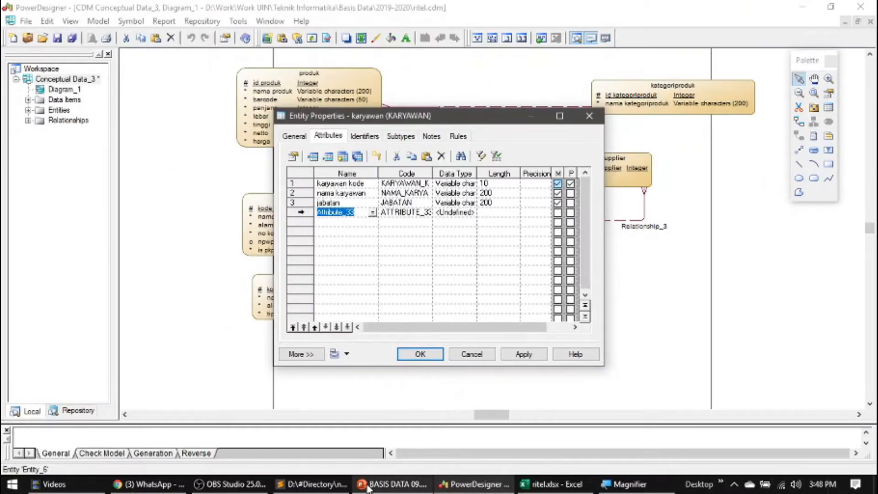
{"action": "left_click", "coordinate": [368, 486]}
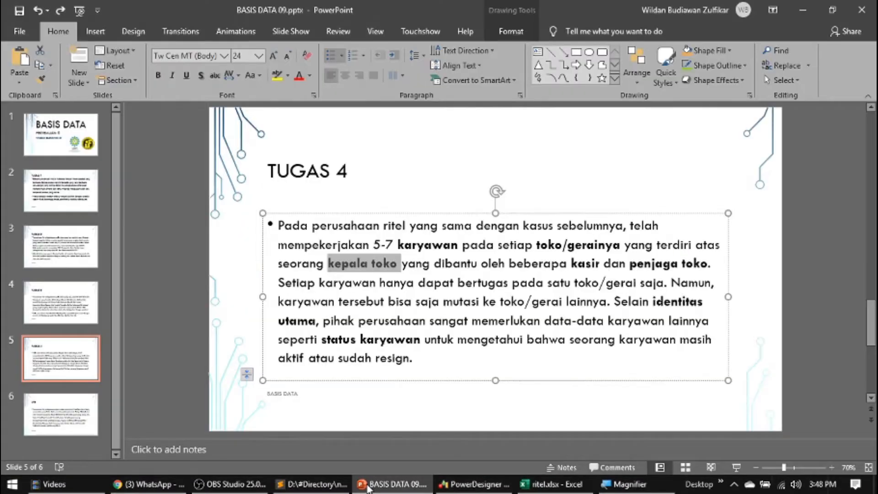
{"action": "left_click", "coordinate": [348, 338]}
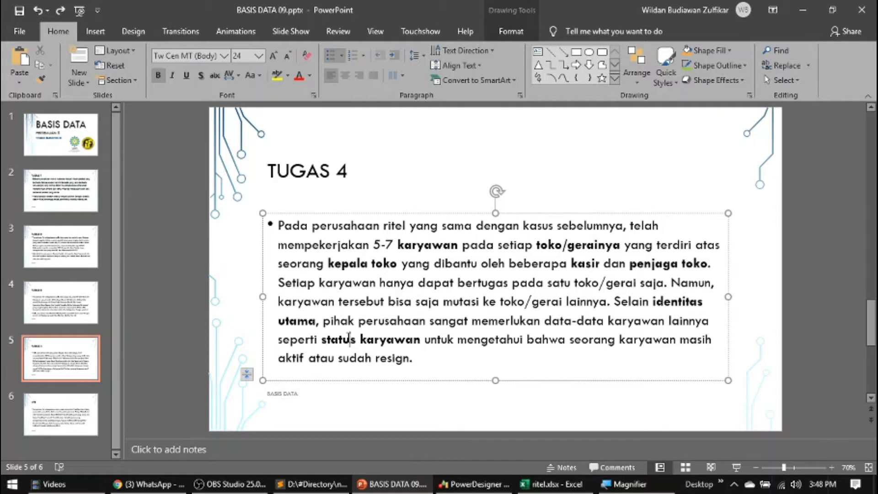
{"action": "left_click", "coordinate": [462, 484]}
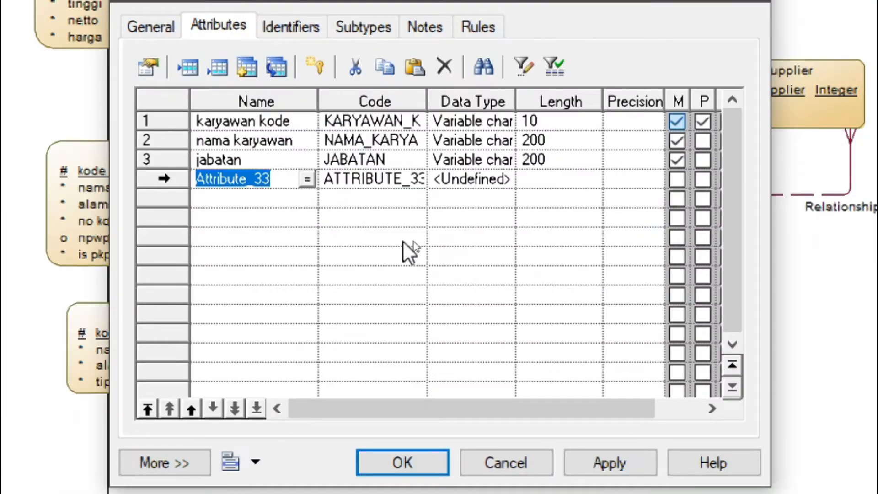
Step: Replace the fourth attribute's default name with "status karyawan"
{"action": "left_click", "coordinate": [284, 178]}
{"action": "key", "text": "BackSpace"}
{"action": "key", "text": "BackSpace"}
{"action": "key", "text": "BackSpace"}
{"action": "key", "text": "BackSpace"}
{"action": "key", "text": "BackSpace"}
{"action": "key", "text": "BackSpace"}
{"action": "key", "text": "BackSpace"}
{"action": "key", "text": "BackSpace"}
{"action": "key", "text": "BackSpace"}
{"action": "key", "text": "BackSpace"}
{"action": "key", "text": "BackSpace"}
{"action": "key", "text": "BackSpace"}
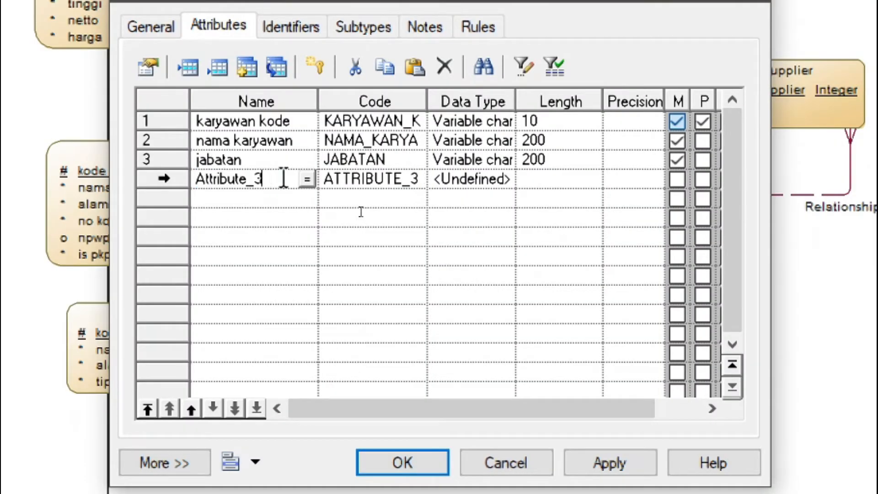
{"action": "type", "text": "statu"}
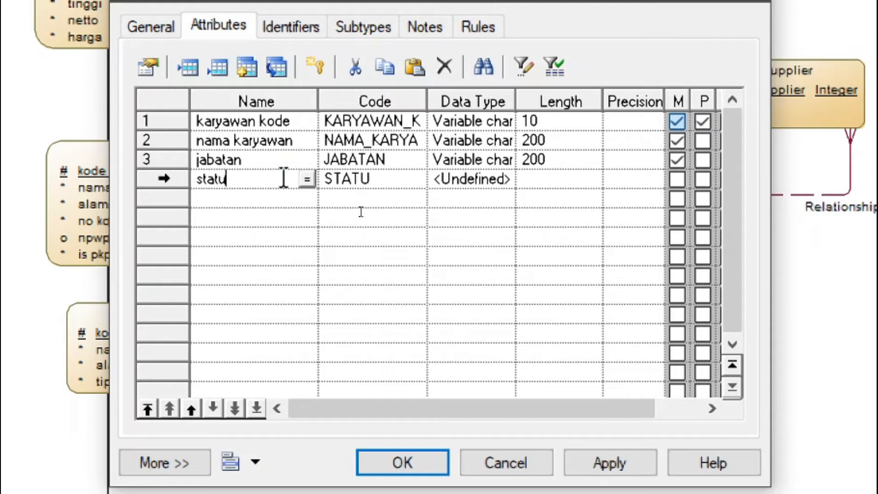
{"action": "type", "text": "s k"}
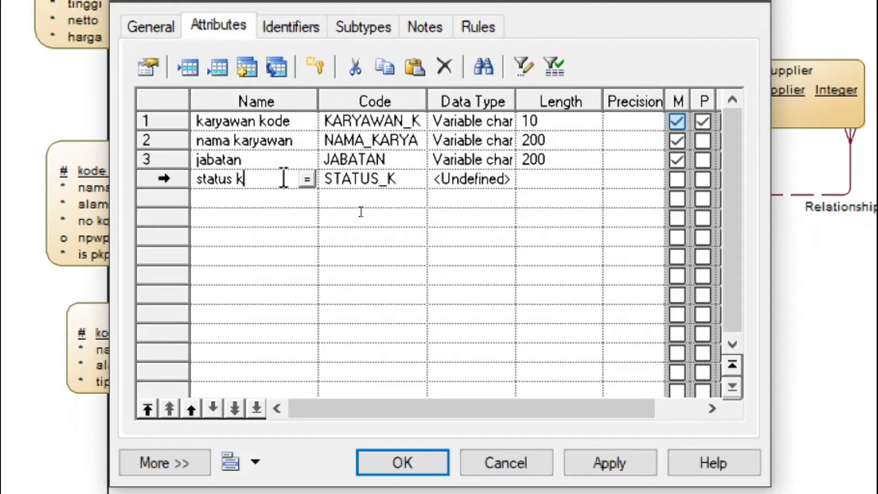
{"action": "type", "text": "aryawan"}
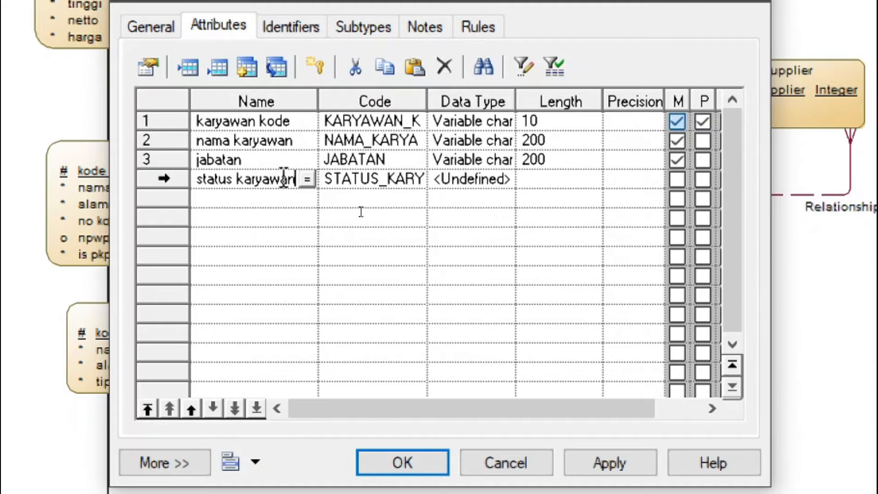
Step: Set the "status karyawan" attribute to Integer, make it mandatory, and apply and close the karyawan entity's properties
{"action": "left_click", "coordinate": [462, 178]}
{"action": "left_click", "coordinate": [505, 178]}
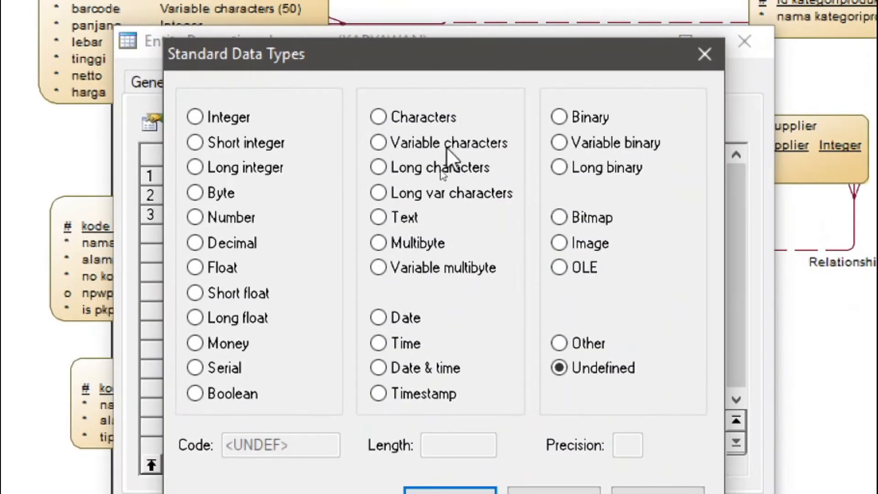
{"action": "left_click", "coordinate": [435, 146]}
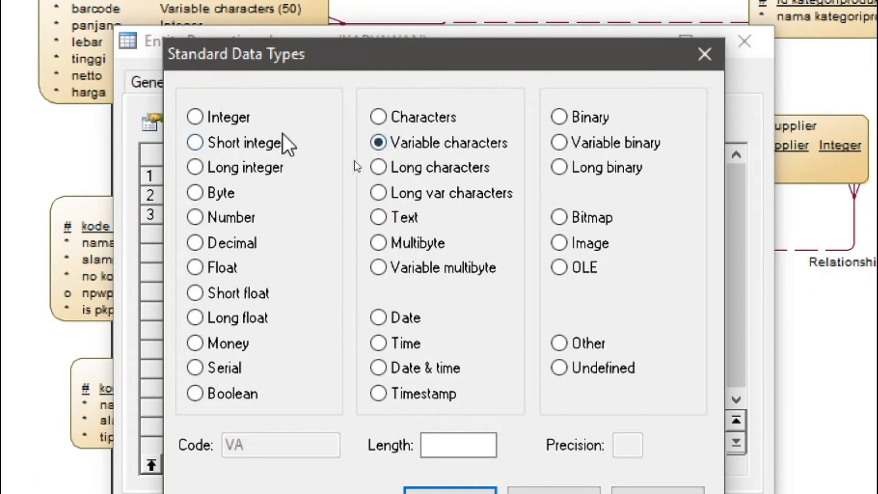
{"action": "left_click", "coordinate": [237, 118]}
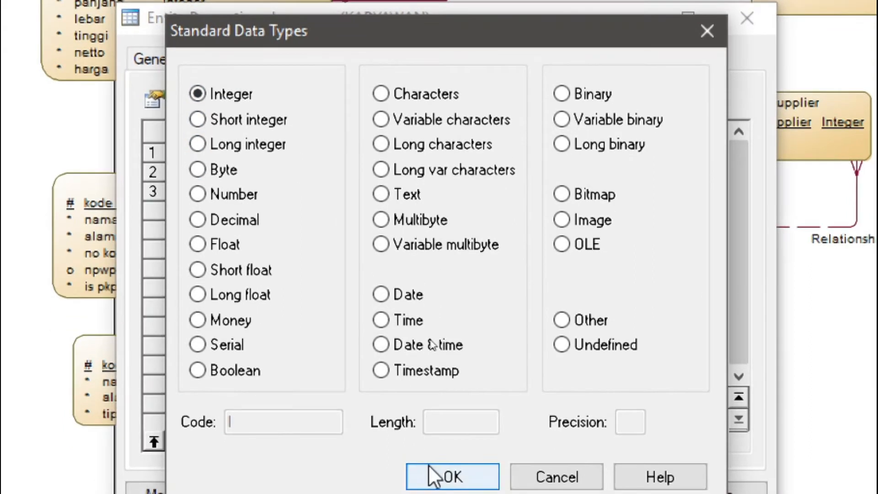
{"action": "left_click", "coordinate": [432, 473]}
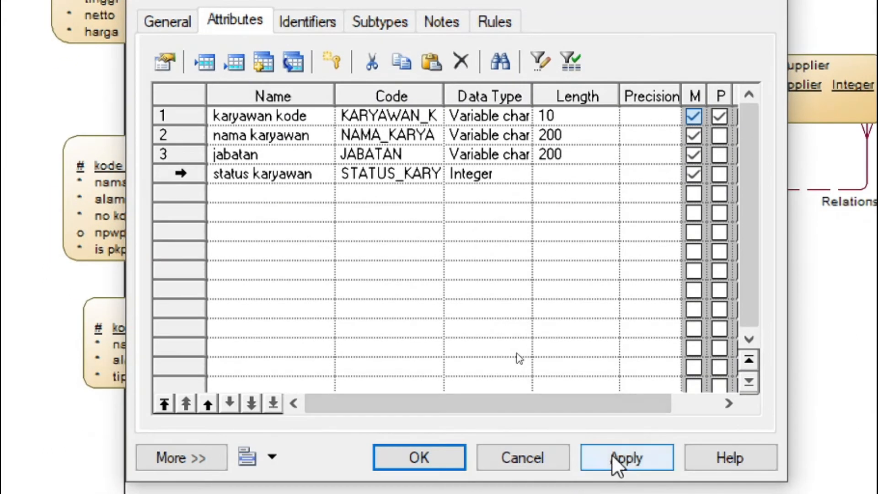
{"action": "left_click", "coordinate": [601, 490]}
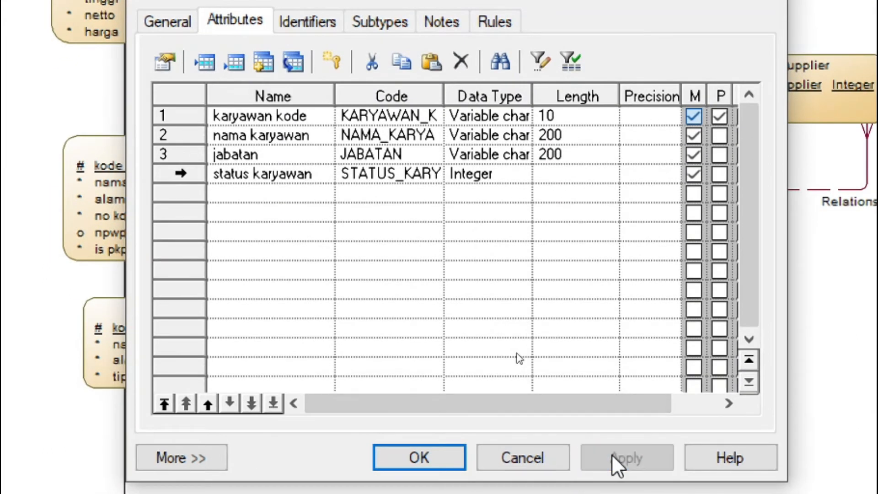
{"action": "left_click", "coordinate": [414, 458]}
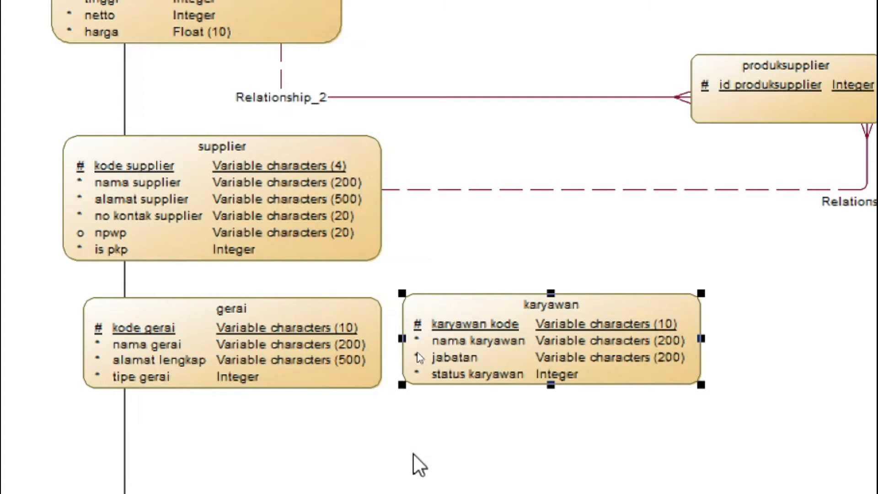
Step: Move the karyawan entity slightly further away from the gerai entity and deselect it
{"action": "left_click_drag", "start_coordinate": [525, 332], "coordinate": [565, 336]}
{"action": "left_click", "coordinate": [492, 459]}
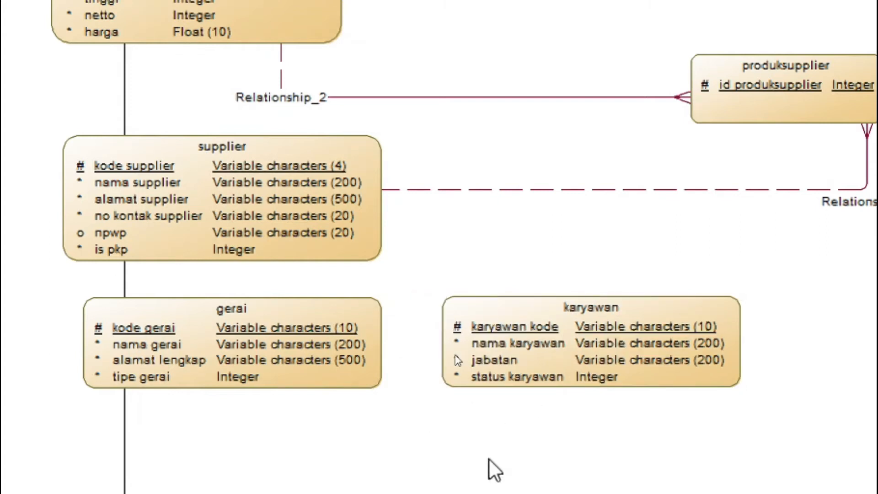
{"action": "key", "text": "ctrl+d"}
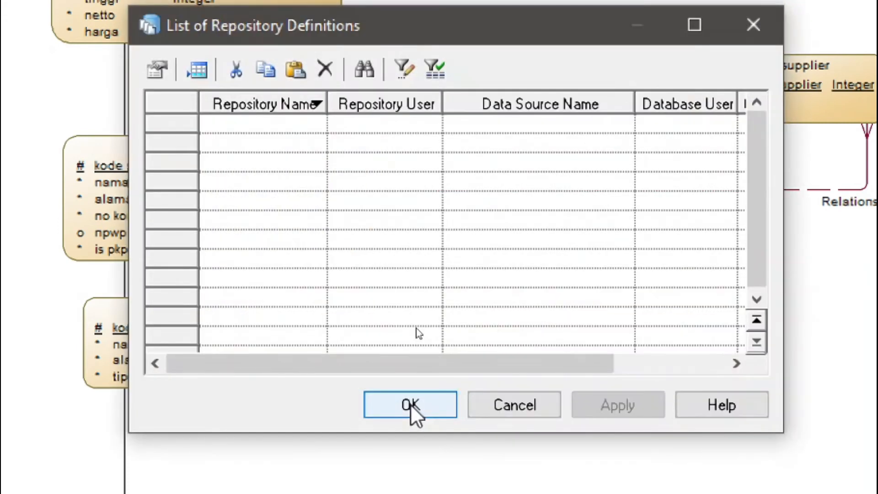
{"action": "left_click", "coordinate": [410, 404]}
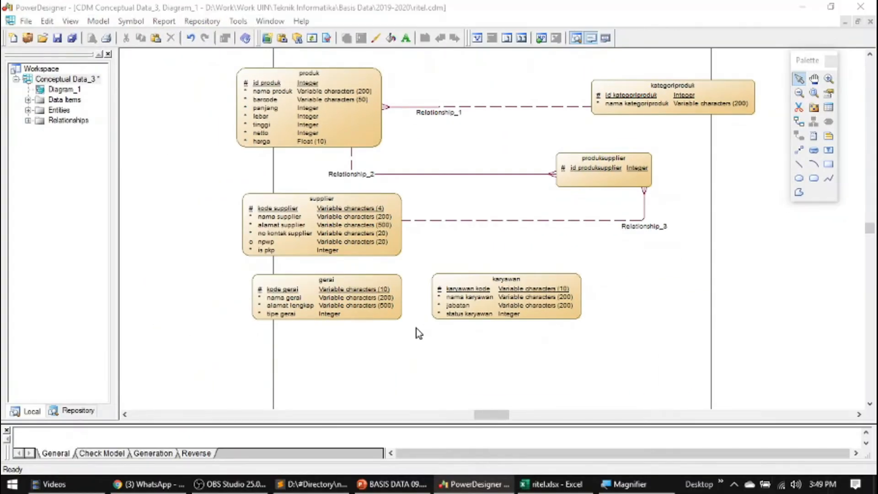
{"action": "key", "text": "ctrl+shift+d"}
{"action": "left_click", "coordinate": [416, 328]}
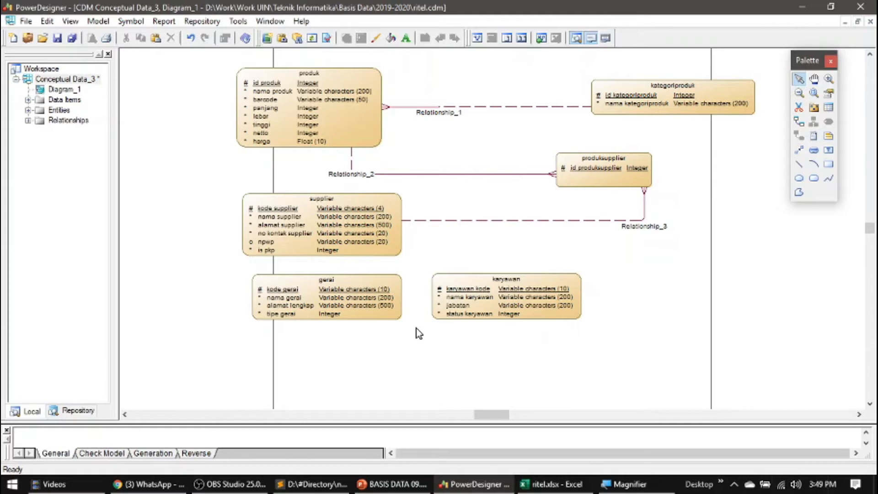
Step: Review the TUGAS 4 slide in PowerPoint for the karyawan details and return to PowerDesigner
{"action": "left_click", "coordinate": [392, 484]}
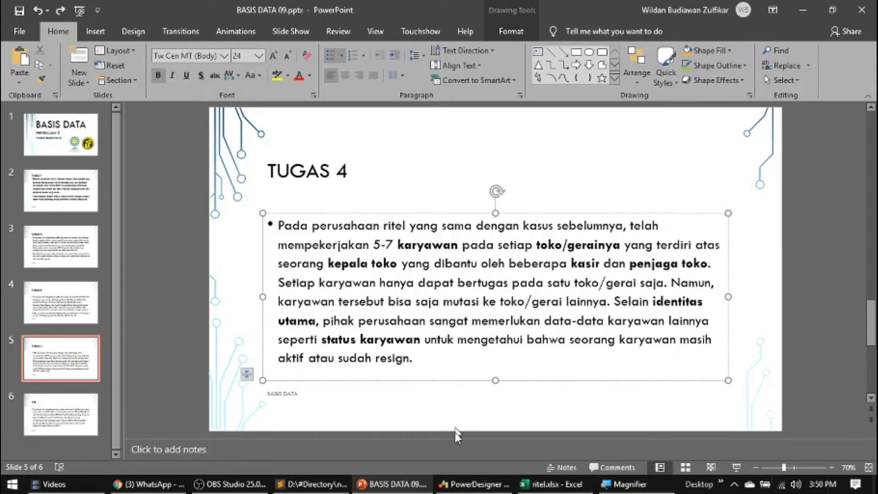
{"action": "left_click", "coordinate": [468, 485]}
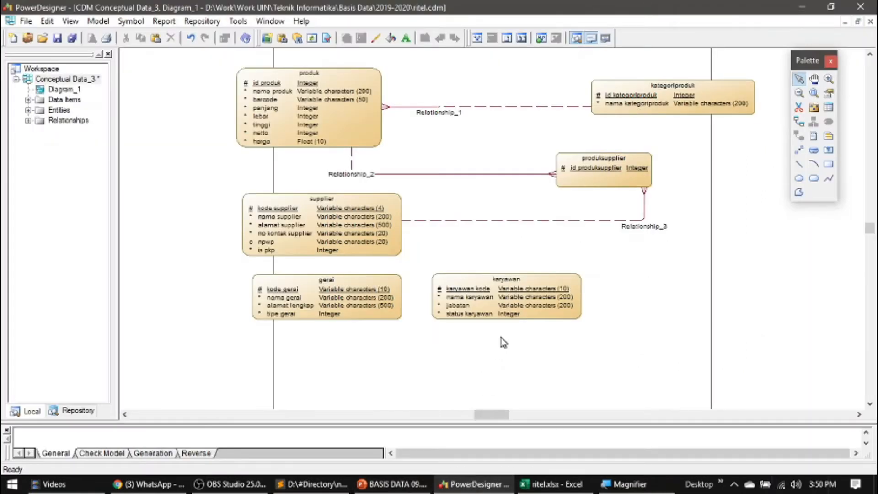
Step: Place a new entity beside the karyawan entity and name it "jabatan"
{"action": "key", "text": "super+plus"}
{"action": "key", "text": "super+plus"}
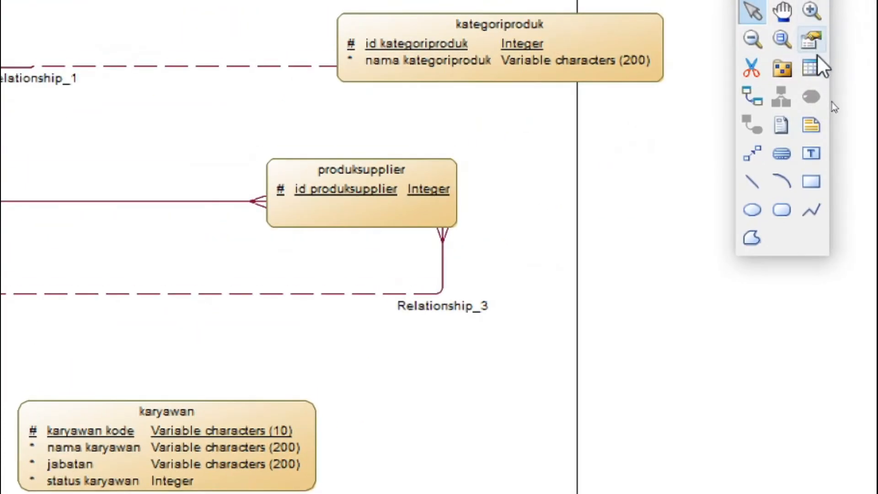
{"action": "left_click", "coordinate": [816, 65]}
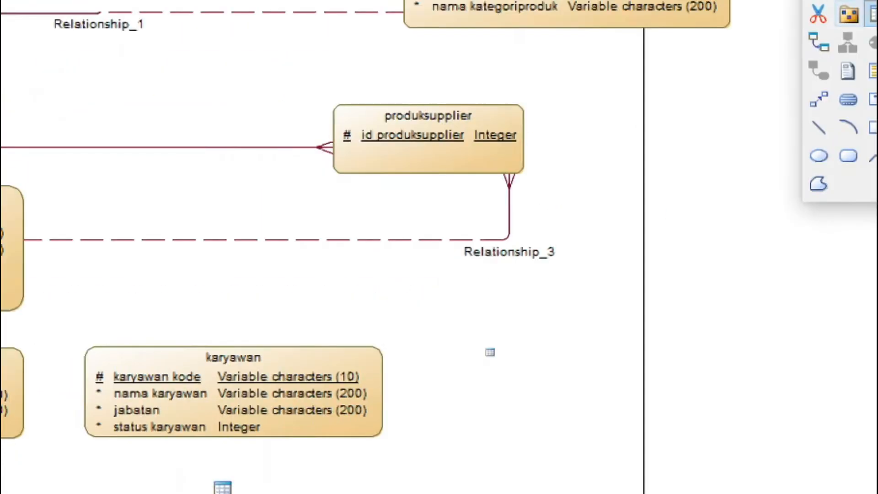
{"action": "left_click", "coordinate": [699, 299]}
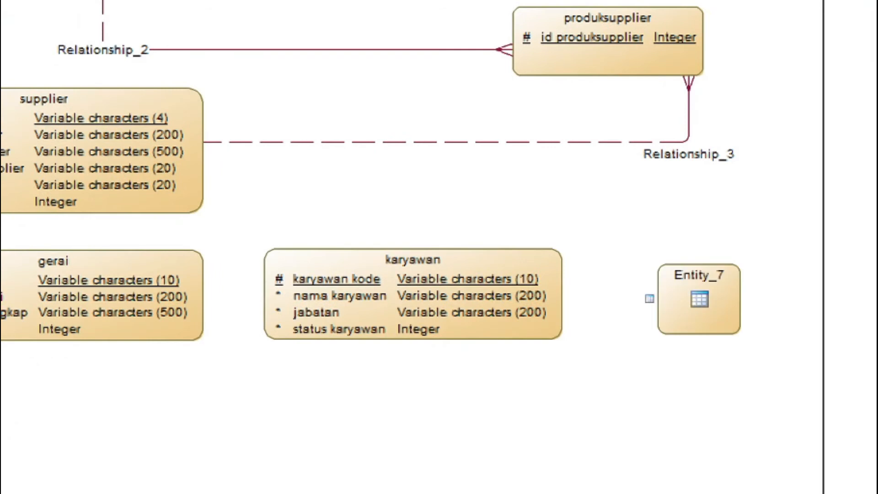
{"action": "right_click", "coordinate": [699, 299]}
{"action": "double_click", "coordinate": [699, 299]}
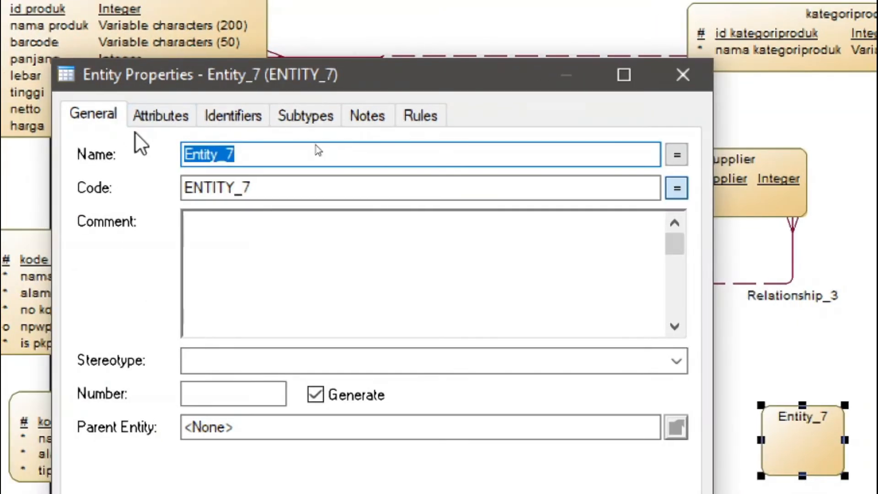
{"action": "type", "text": "jabatan"}
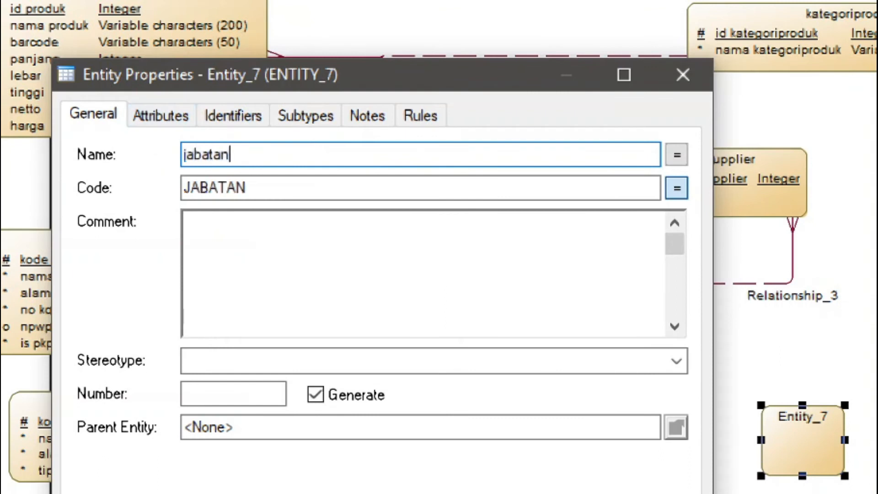
Step: Add two attributes named "jabatan id" and "nama jabatan" to the jabatan entity
{"action": "left_click", "coordinate": [148, 122]}
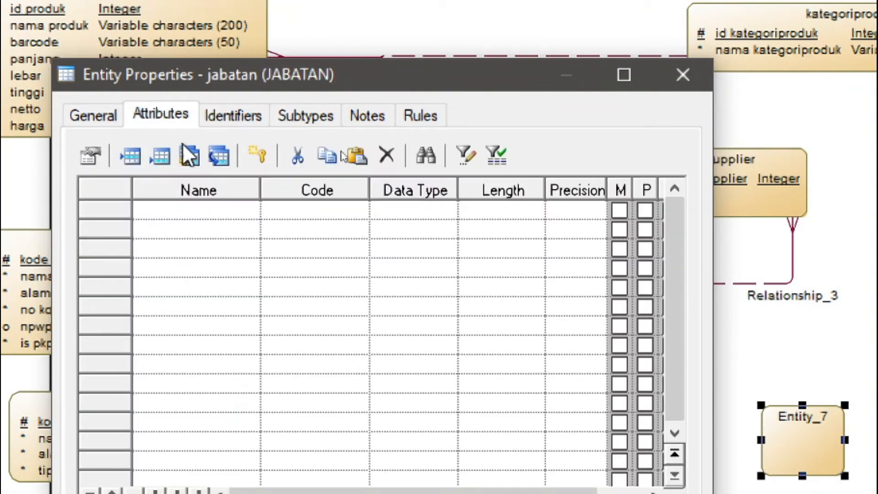
{"action": "left_click", "coordinate": [214, 219]}
{"action": "key", "text": "Delete"}
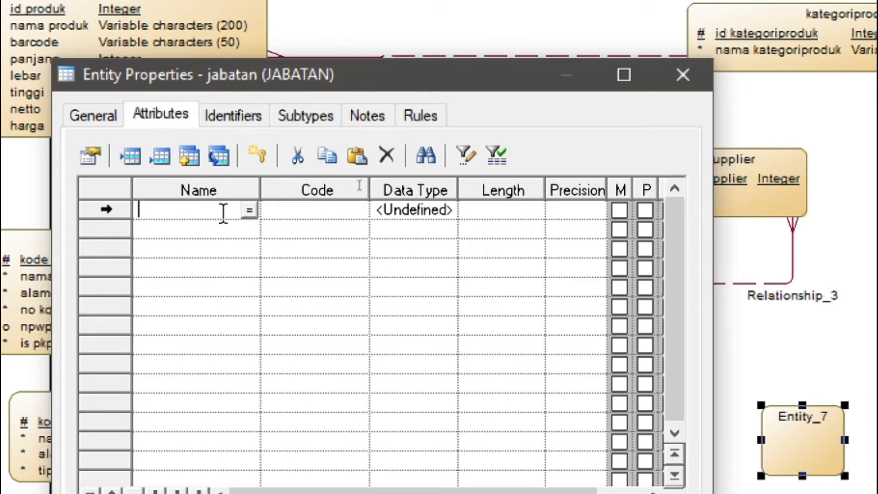
{"action": "type", "text": "jabatan id"}
{"action": "left_click", "coordinate": [225, 228]}
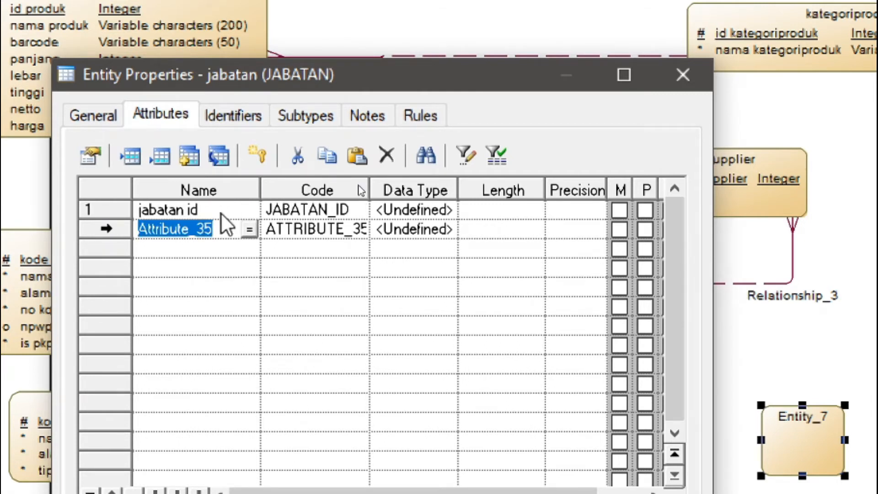
{"action": "type", "text": "nama jabatan"}
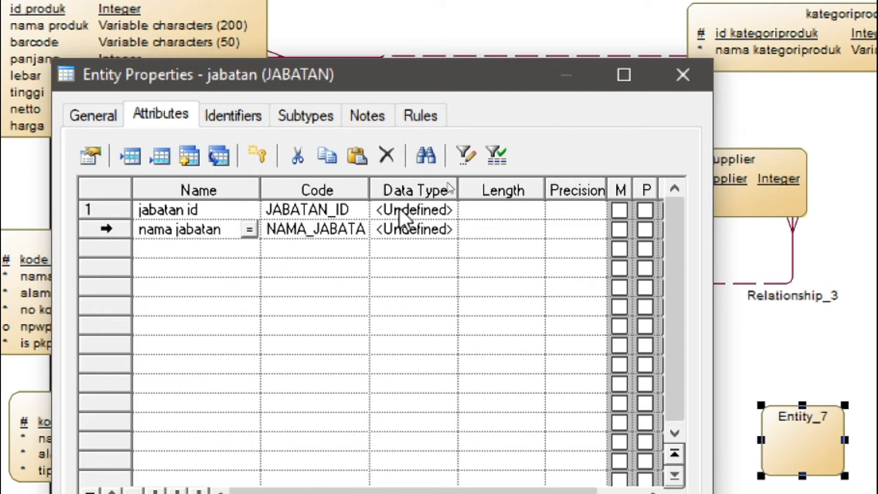
Step: Set the "jabatan id" attribute to Integer and make it the primary identifier
{"action": "left_click", "coordinate": [386, 210]}
{"action": "left_click", "coordinate": [446, 211]}
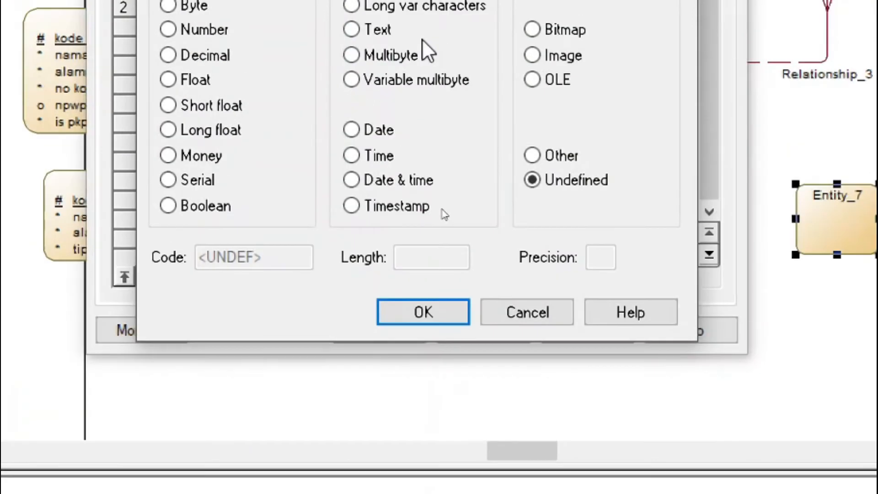
{"action": "double_click", "coordinate": [310, 27]}
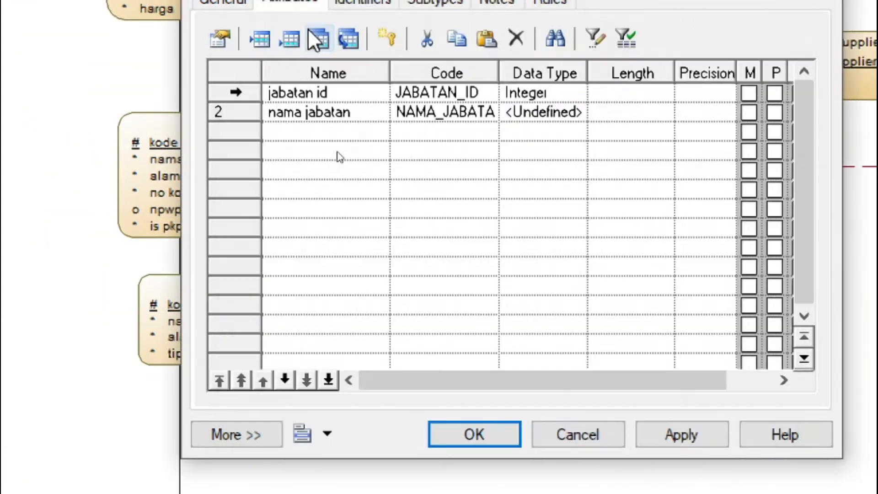
{"action": "left_click", "coordinate": [775, 94]}
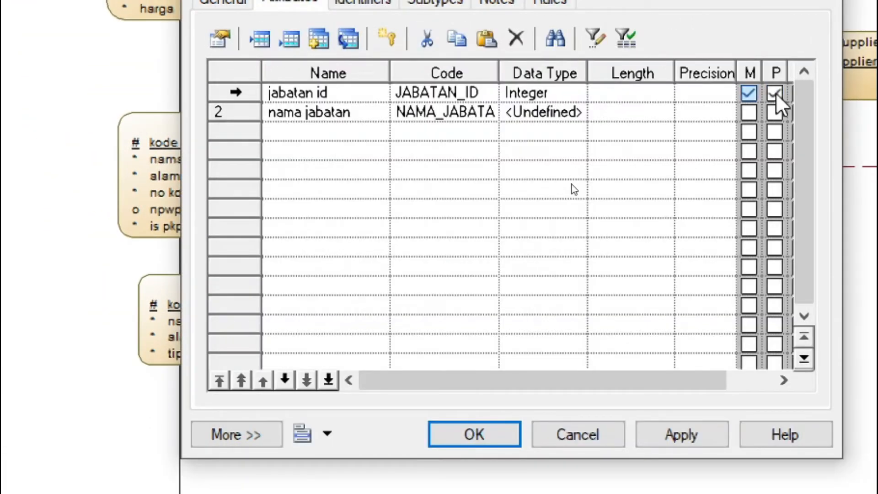
Step: Make "nama jabatan" mandatory with type Variable characters and length 200, and apply and close the entity's properties
{"action": "left_click", "coordinate": [749, 112]}
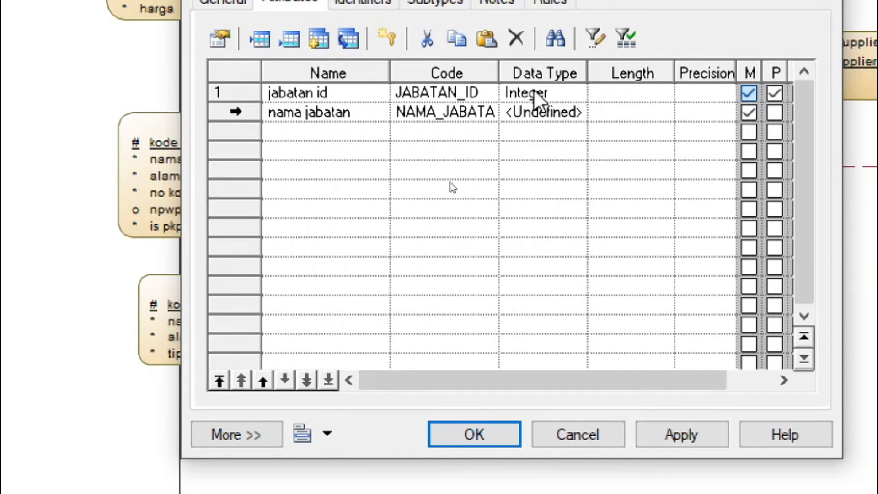
{"action": "left_click", "coordinate": [526, 114]}
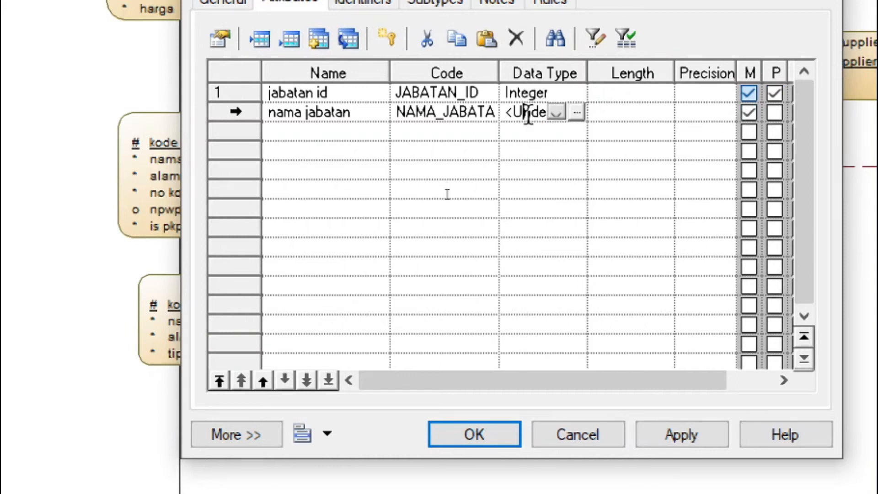
{"action": "left_click", "coordinate": [578, 113]}
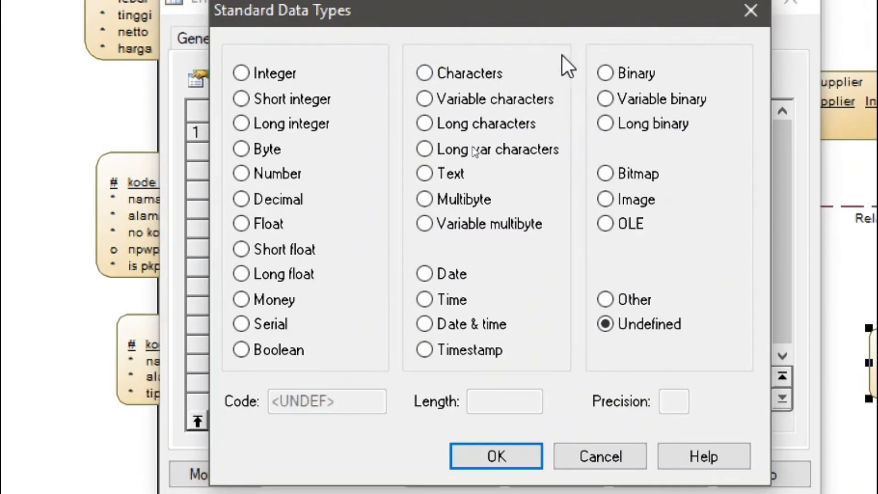
{"action": "left_click", "coordinate": [507, 96]}
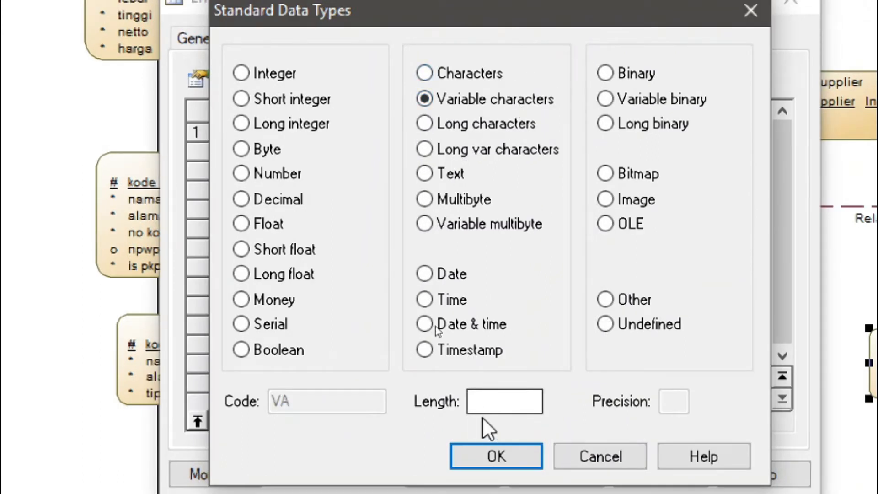
{"action": "type", "text": "200"}
{"action": "key", "text": "Return"}
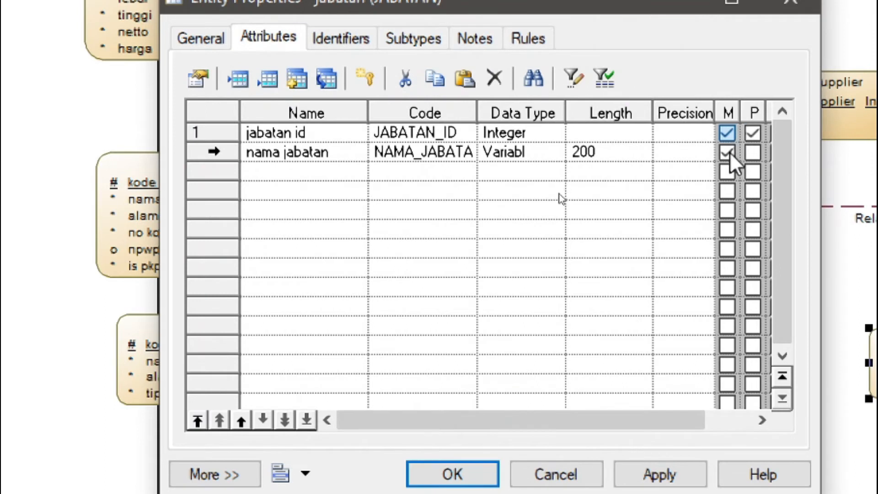
{"action": "left_click", "coordinate": [655, 464]}
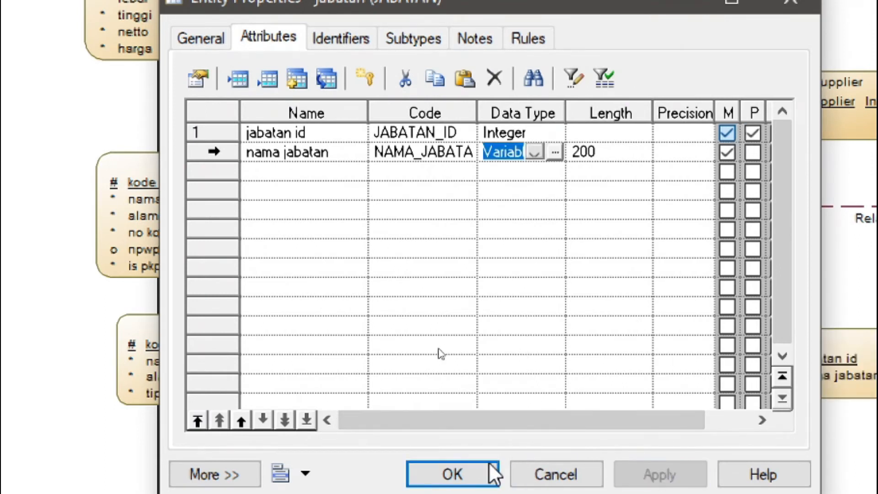
{"action": "left_click", "coordinate": [477, 466]}
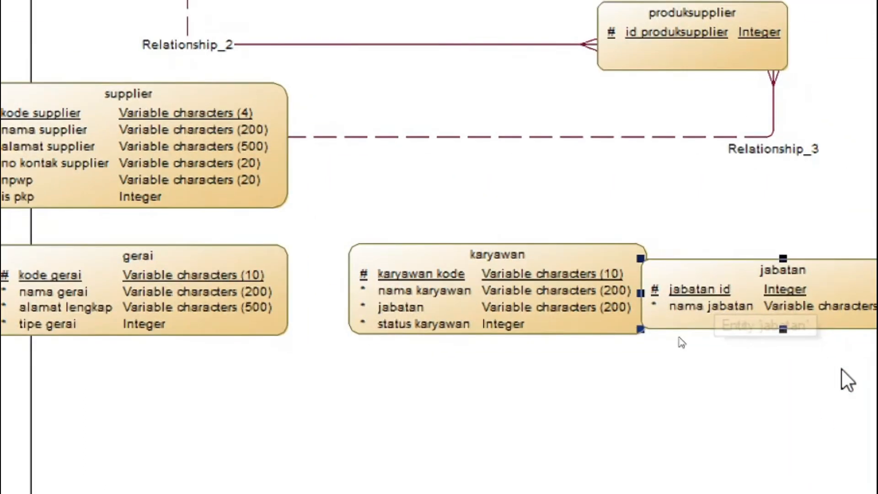
Step: Move the jabatan entity below karyawan, draw a relationship from jabatan to karyawan, and review its cardinalities
{"action": "left_click_drag", "start_coordinate": [761, 265], "coordinate": [687, 383]}
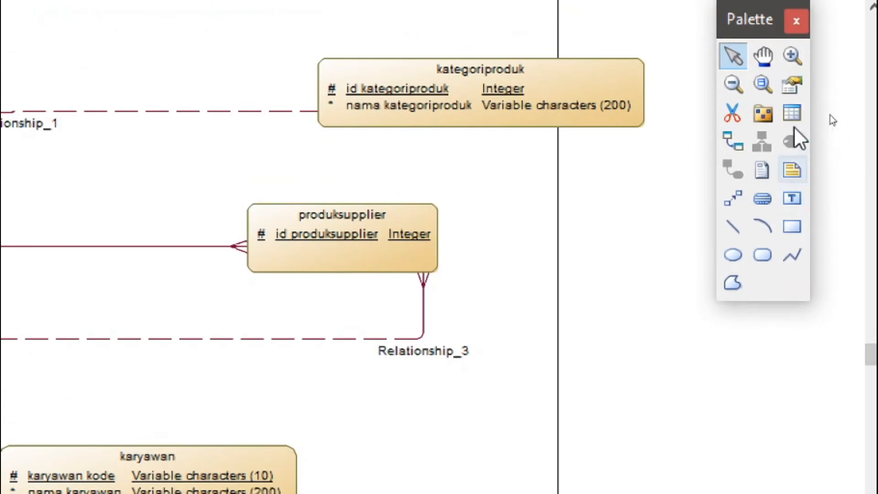
{"action": "left_click", "coordinate": [733, 138]}
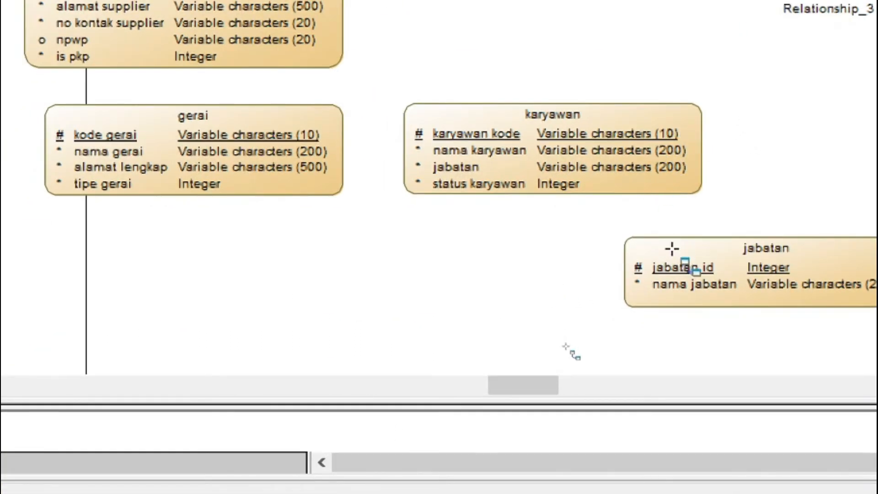
{"action": "left_click_drag", "start_coordinate": [680, 274], "coordinate": [629, 182]}
{"action": "double_click", "coordinate": [613, 210]}
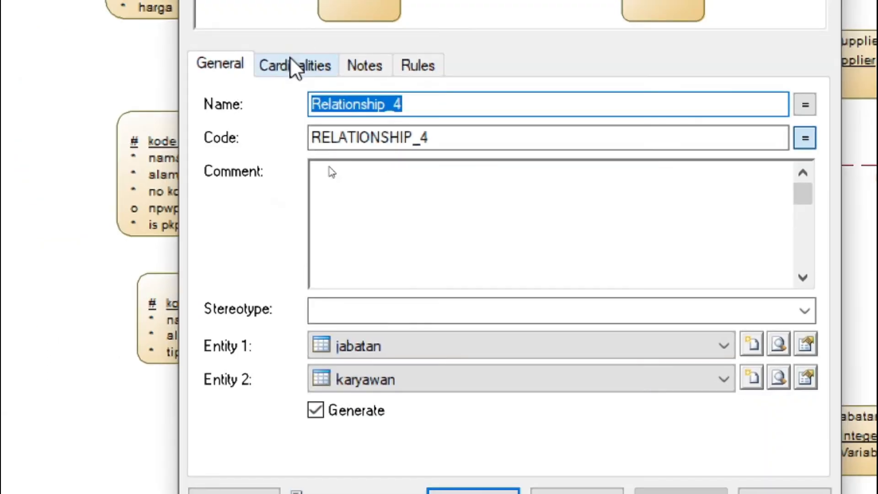
{"action": "left_click", "coordinate": [291, 59]}
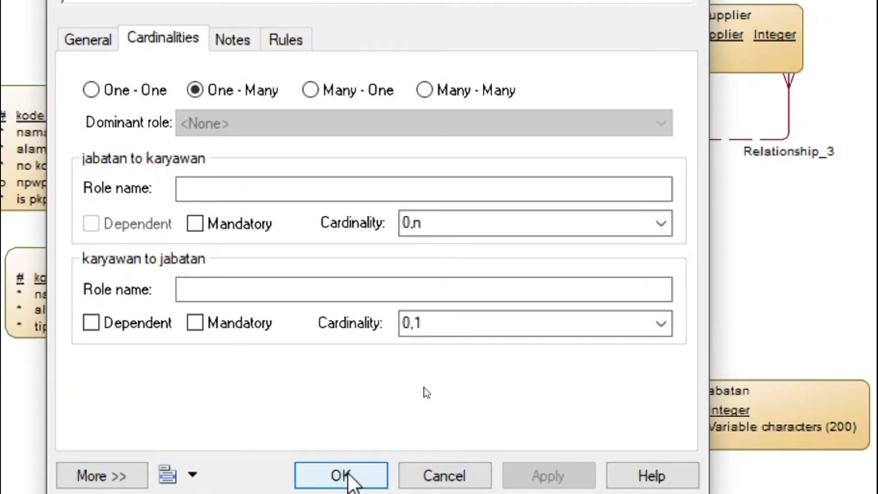
{"action": "left_click", "coordinate": [345, 475]}
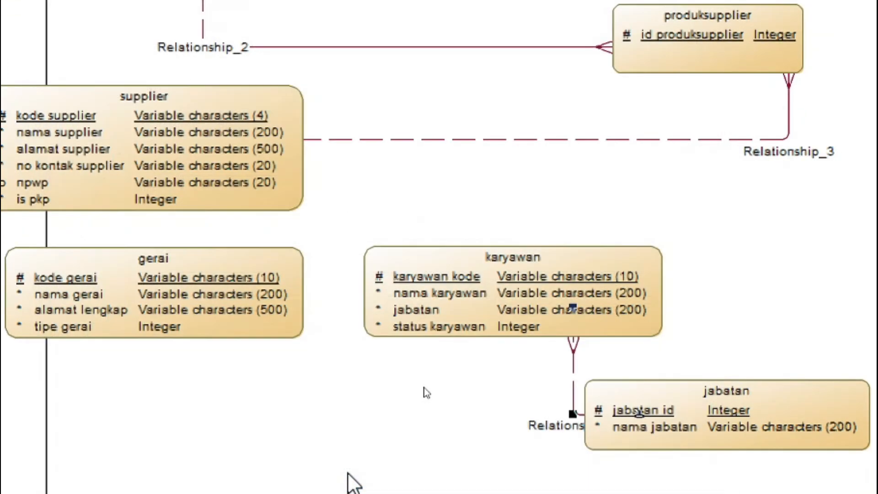
Step: Try the mandatory option in each direction of the jabatan–karyawan relationship's cardinalities, and cancel the changes
{"action": "double_click", "coordinate": [573, 363]}
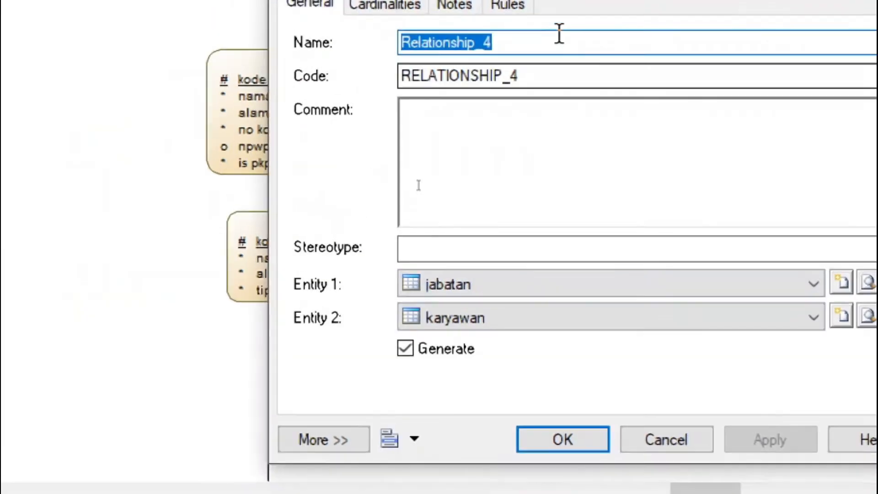
{"action": "left_click", "coordinate": [372, 13]}
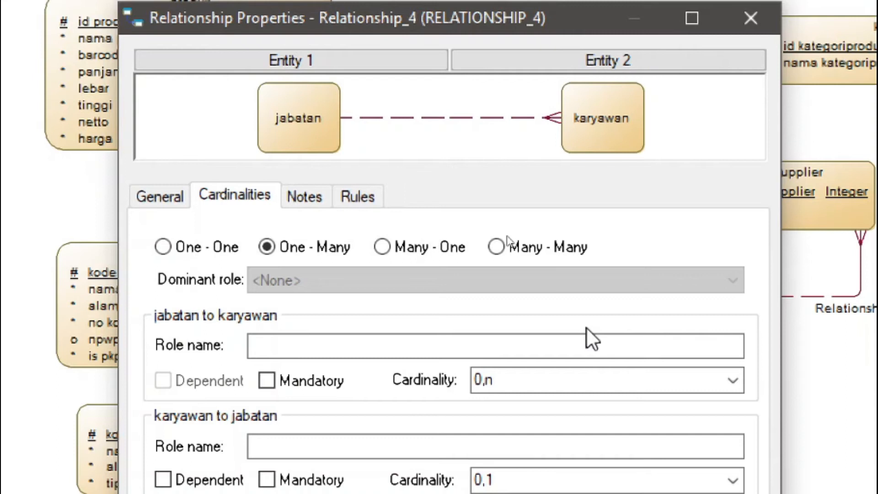
{"action": "left_click", "coordinate": [298, 387]}
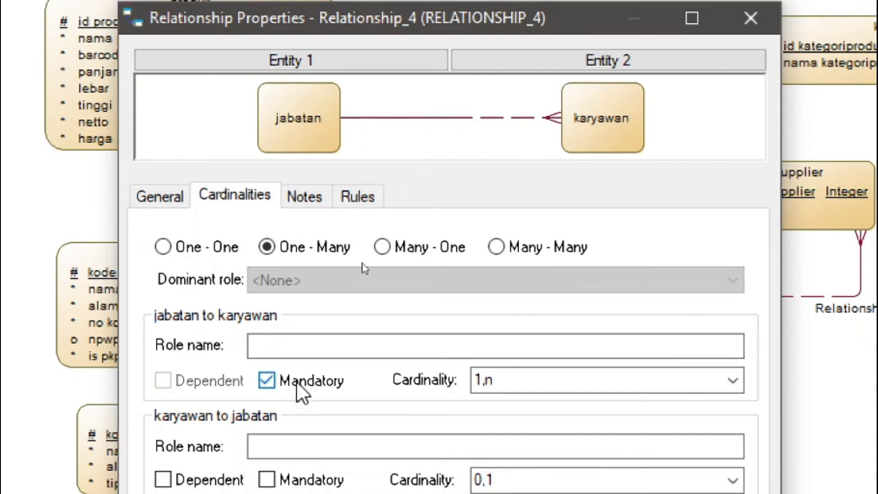
{"action": "left_click", "coordinate": [298, 387]}
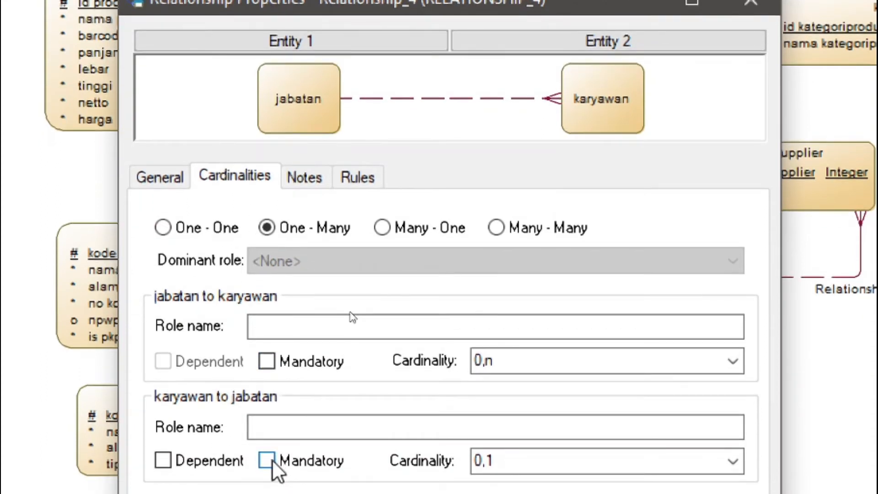
{"action": "left_click", "coordinate": [272, 459]}
{"action": "left_click", "coordinate": [272, 459]}
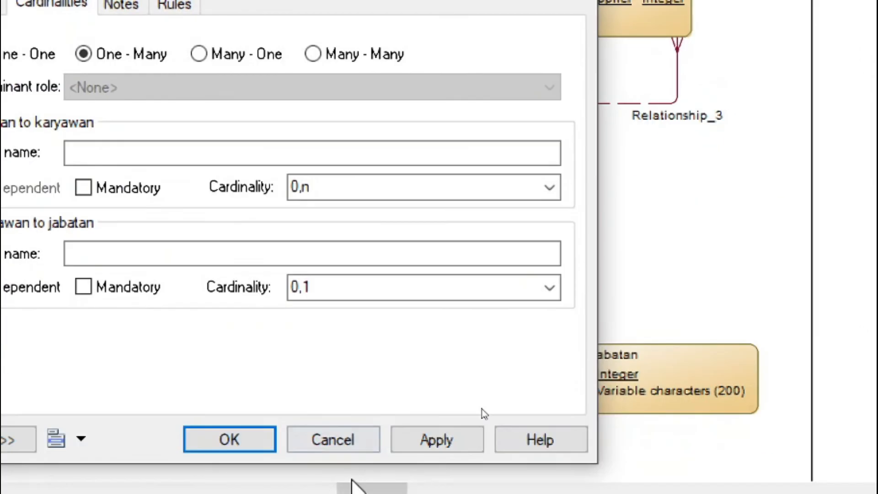
{"action": "left_click", "coordinate": [357, 440]}
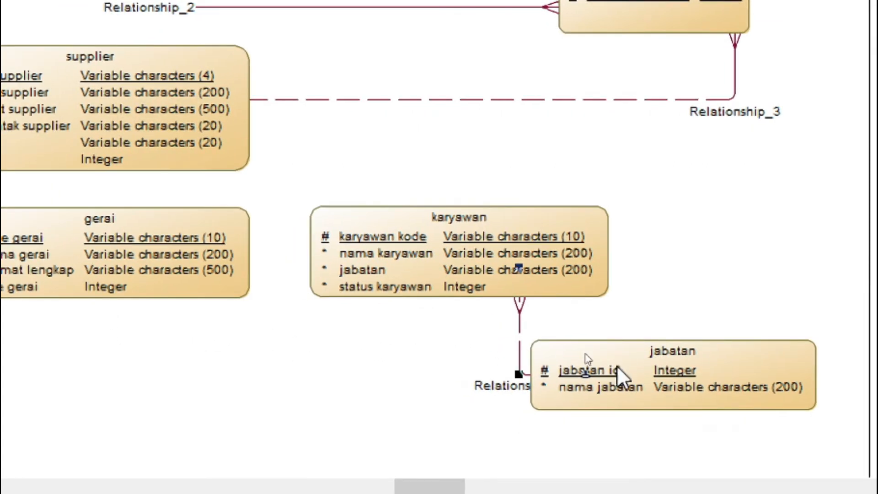
Step: Delete the jabatan entity together with its relationship to karyawan
{"action": "left_click", "coordinate": [616, 365]}
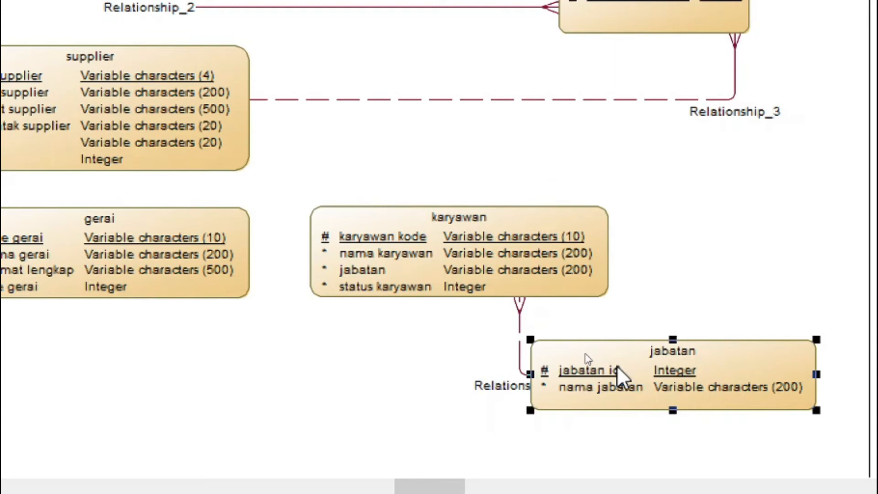
{"action": "key", "text": "Delete"}
{"action": "left_click", "coordinate": [290, 222]}
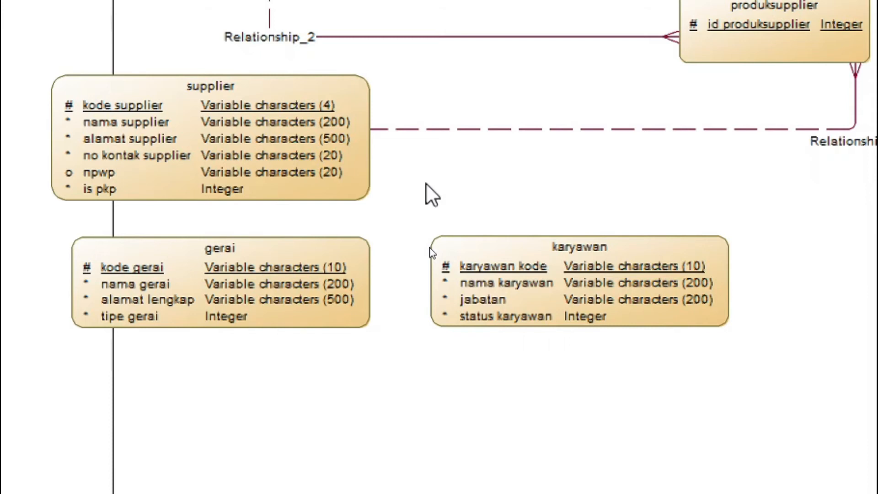
Step: Switch to the PowerPoint slide TUGAS 4 and highlight the phrase "hanya dapat bertugas pada satu" to examine the employee–store rule
{"action": "key", "text": "alt"}
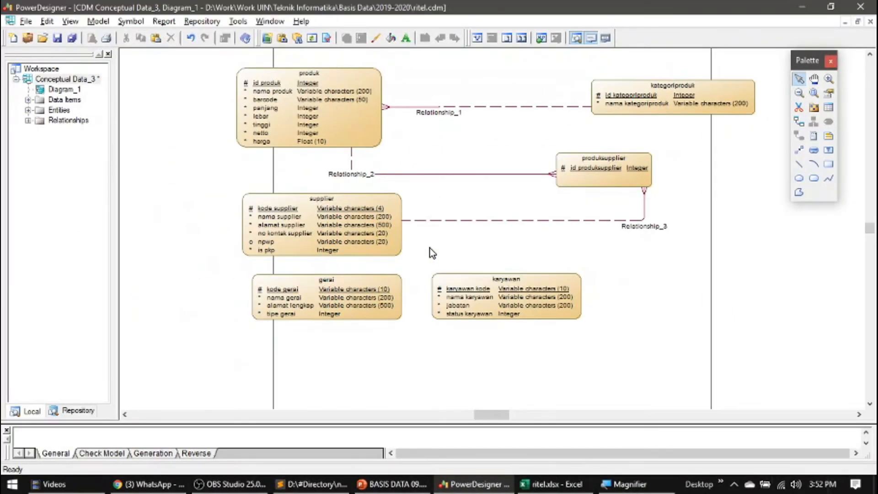
{"action": "key", "text": "alt+Tab"}
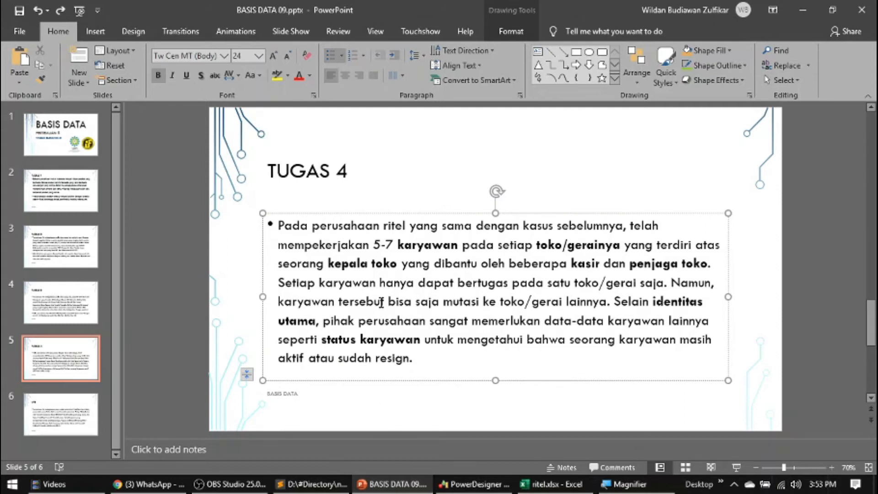
{"action": "key", "text": "ctrl+Right"}
{"action": "key", "text": "ctrl+shift+Right"}
{"action": "key", "text": "ctrl+shift+Right"}
{"action": "key", "text": "ctrl+shift+Right"}
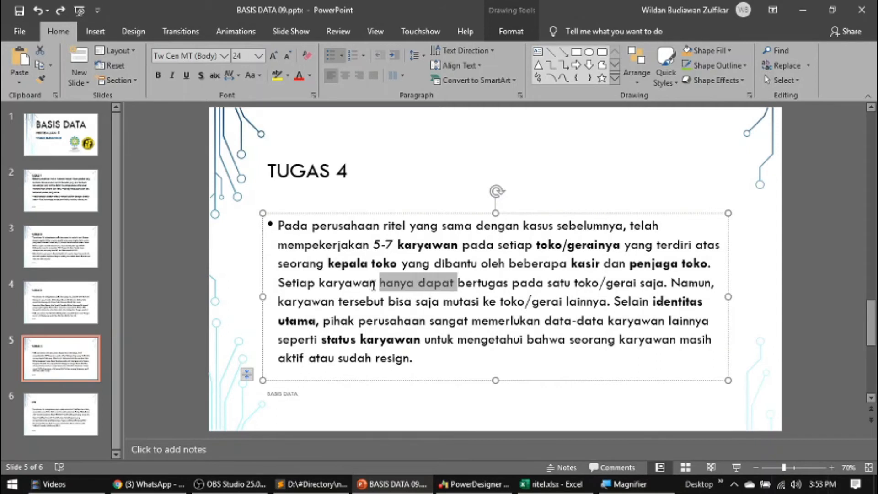
{"action": "key", "text": "ctrl+shift+Right"}
{"action": "key", "text": "ctrl+shift+Right"}
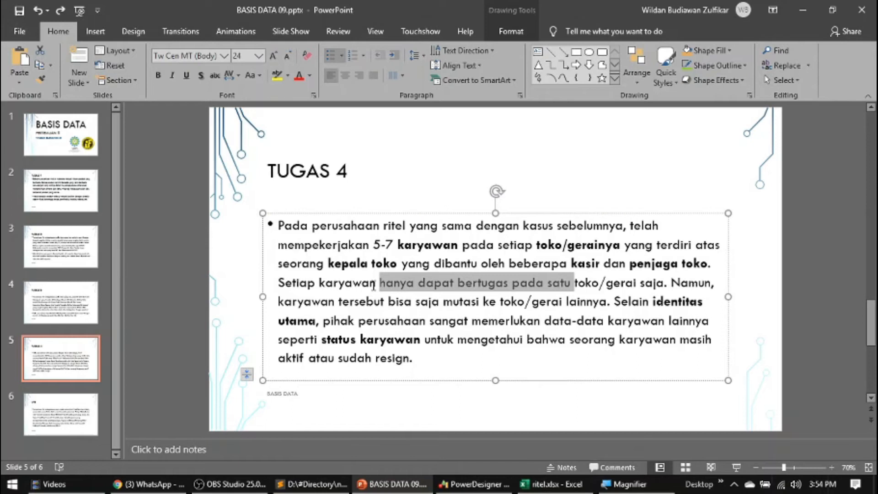
Step: Return to PowerDesigner, move the karyawan entity farther from gerai, and draw a relationship from gerai to karyawan
{"action": "left_click", "coordinate": [473, 484]}
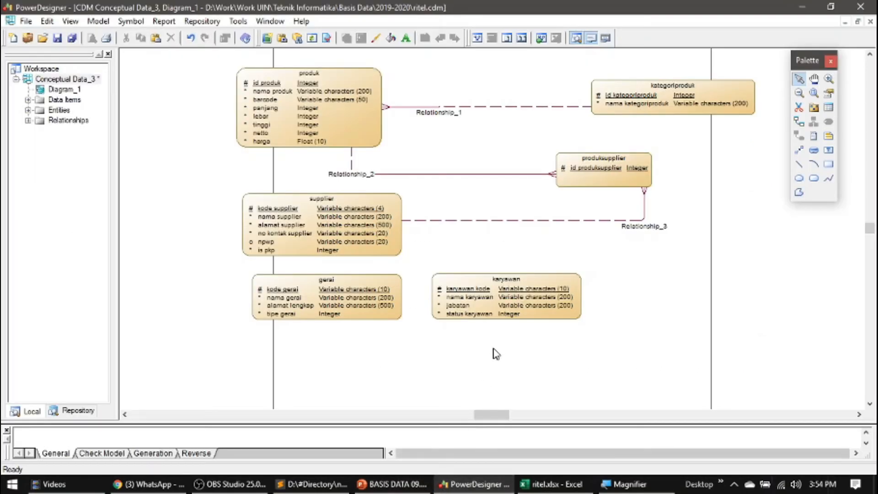
{"action": "left_click_drag", "start_coordinate": [504, 315], "coordinate": [569, 318]}
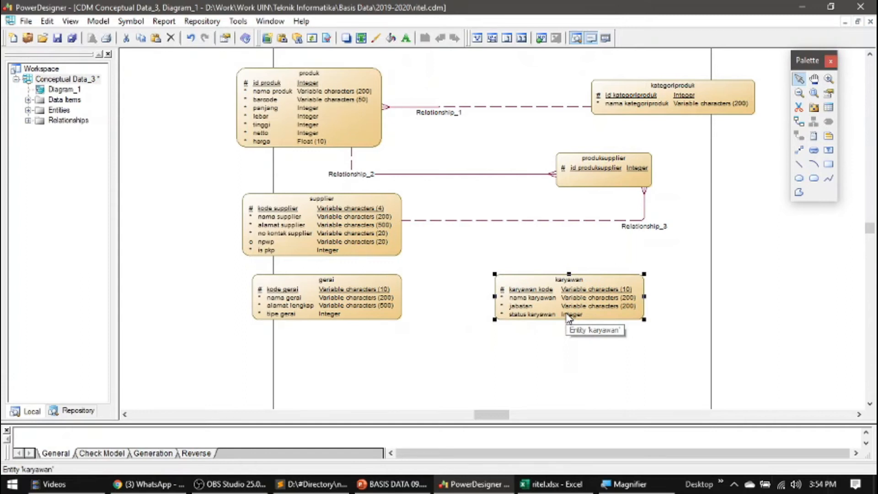
{"action": "left_click", "coordinate": [431, 306]}
{"action": "left_click", "coordinate": [799, 121]}
{"action": "left_click_drag", "start_coordinate": [363, 307], "coordinate": [530, 317]}
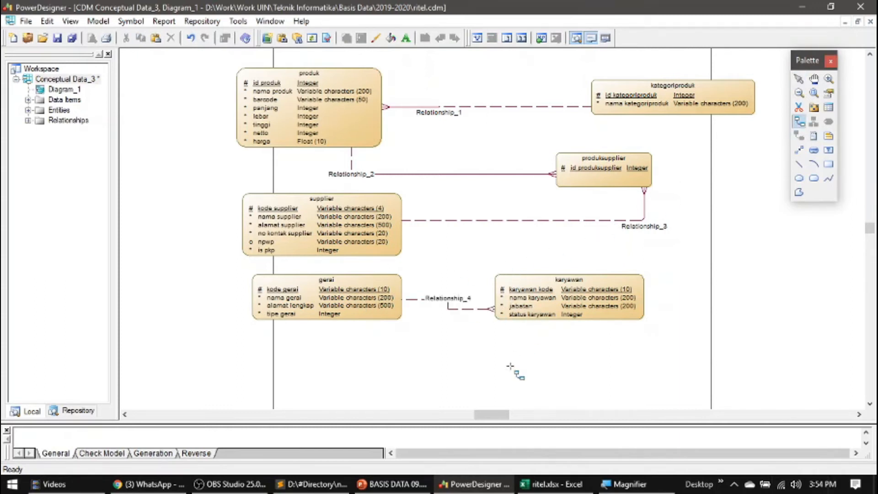
{"action": "right_click", "coordinate": [682, 267]}
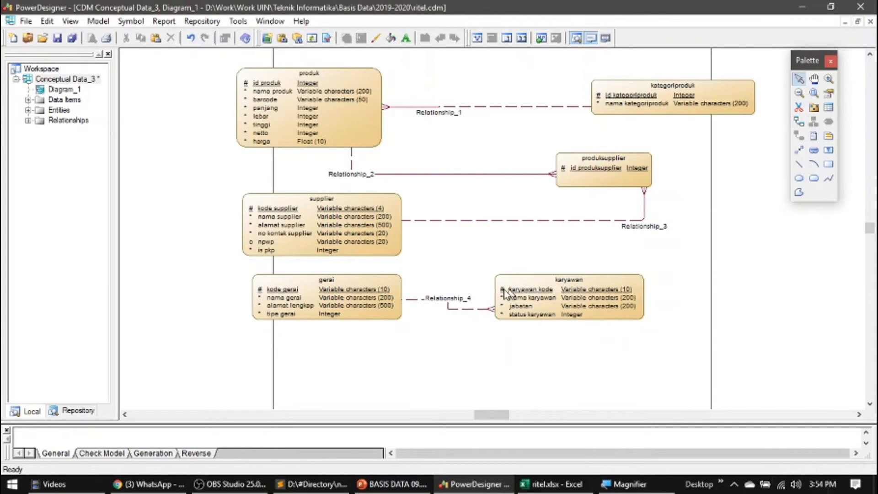
Step: Make the karyawan to gerai side of their relationship mandatory, and apply and close the relationship's properties
{"action": "double_click", "coordinate": [449, 308]}
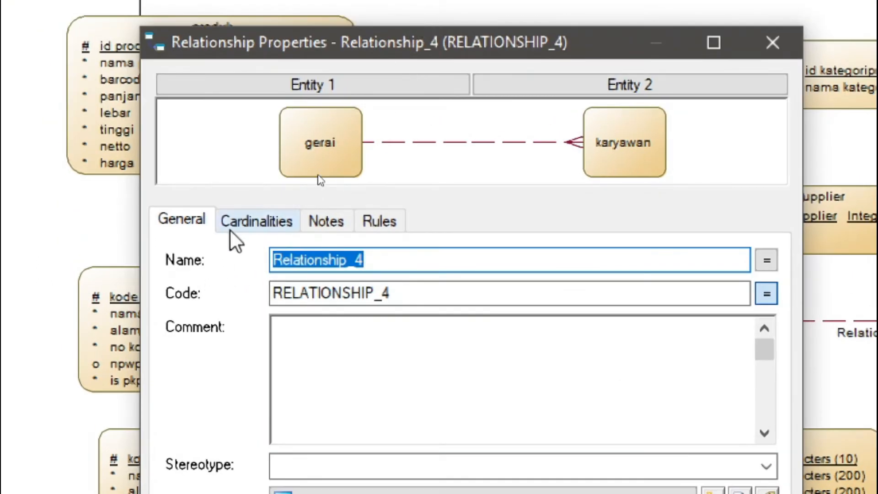
{"action": "left_click", "coordinate": [257, 220]}
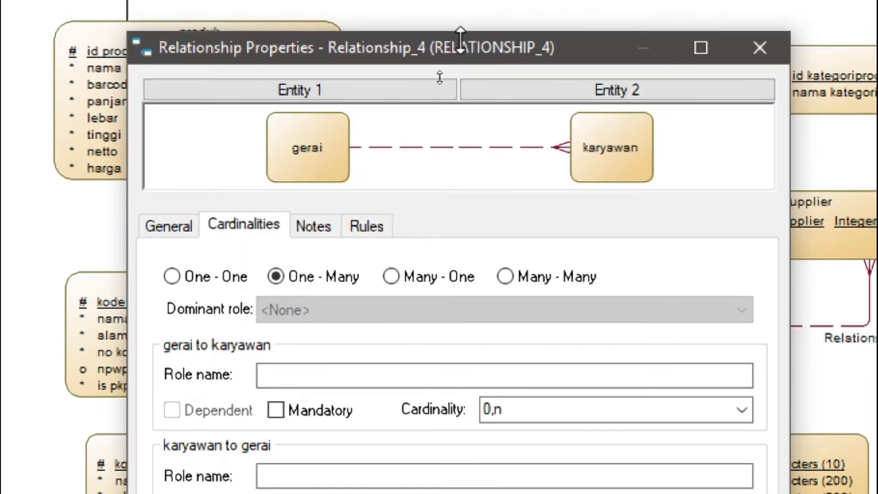
{"action": "left_click_drag", "start_coordinate": [443, 49], "coordinate": [646, 136]}
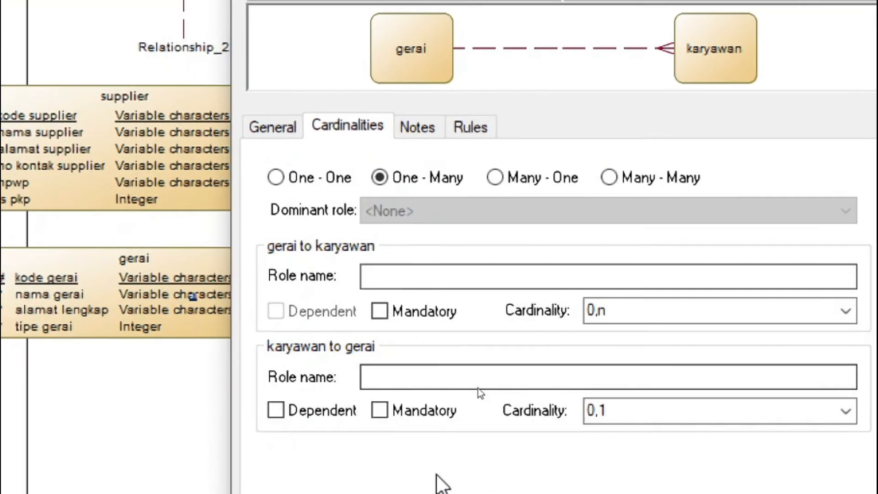
{"action": "left_click", "coordinate": [391, 407]}
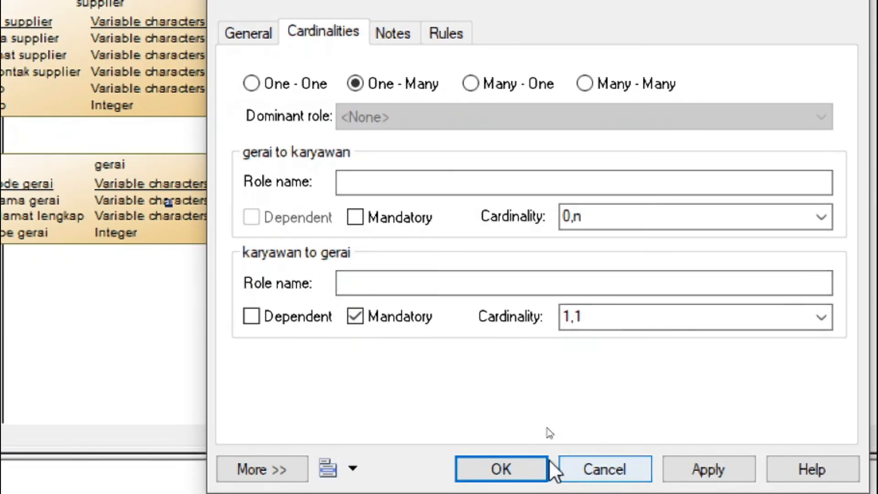
{"action": "left_click", "coordinate": [708, 465]}
{"action": "left_click", "coordinate": [514, 471]}
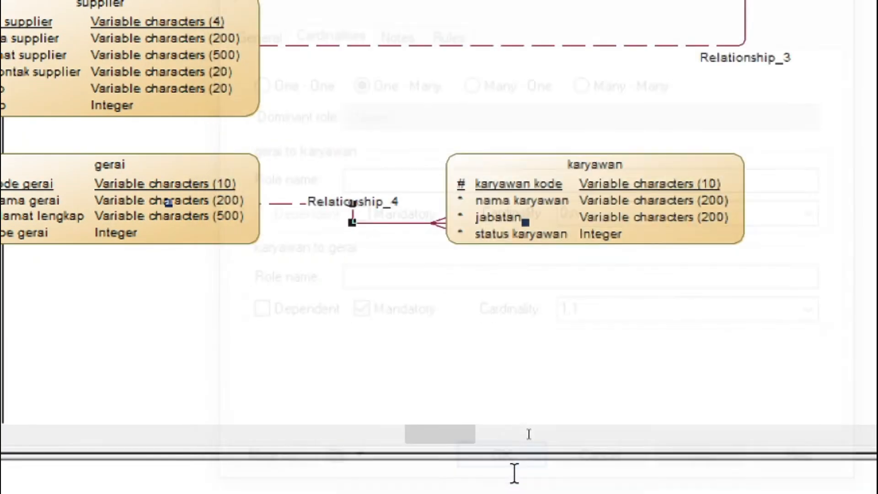
{"action": "left_click", "coordinate": [419, 107]}
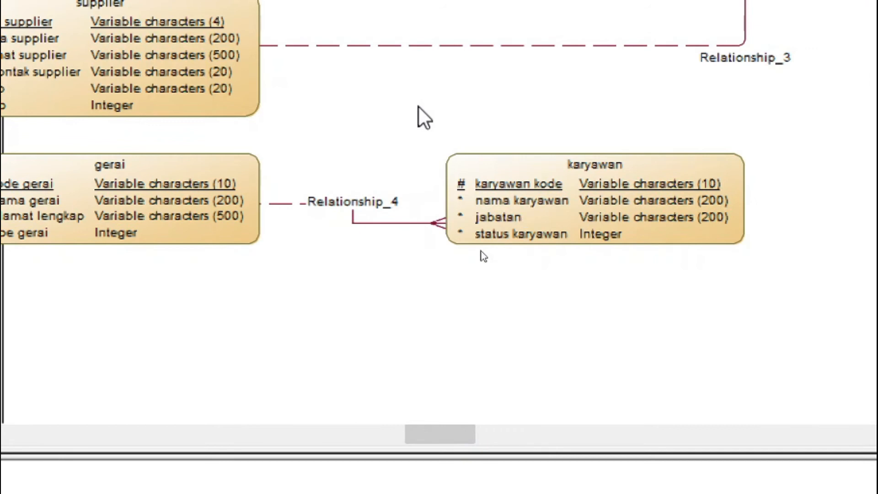